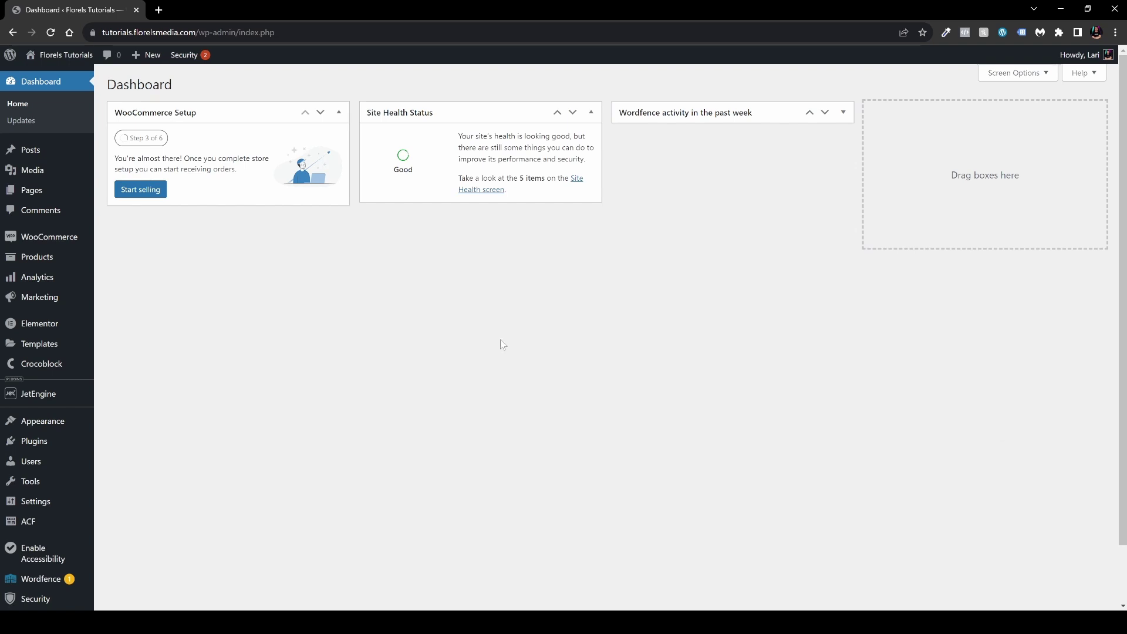
# Open the list of all products and start adding a new product.
pyautogui.moveTo(44, 259)
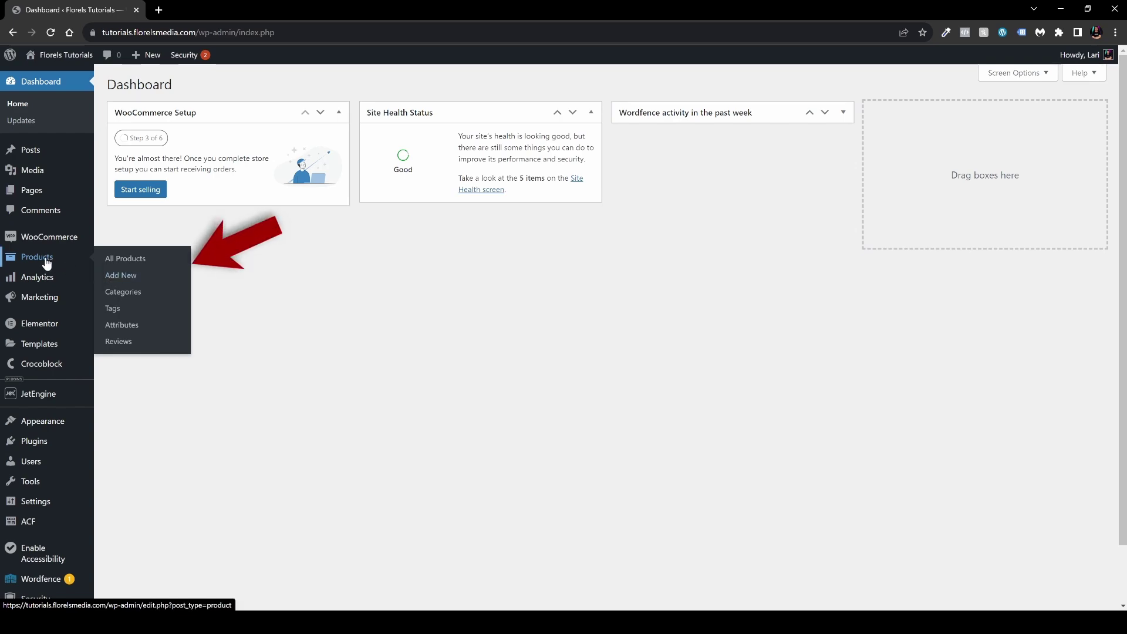
pyautogui.click(112, 261)
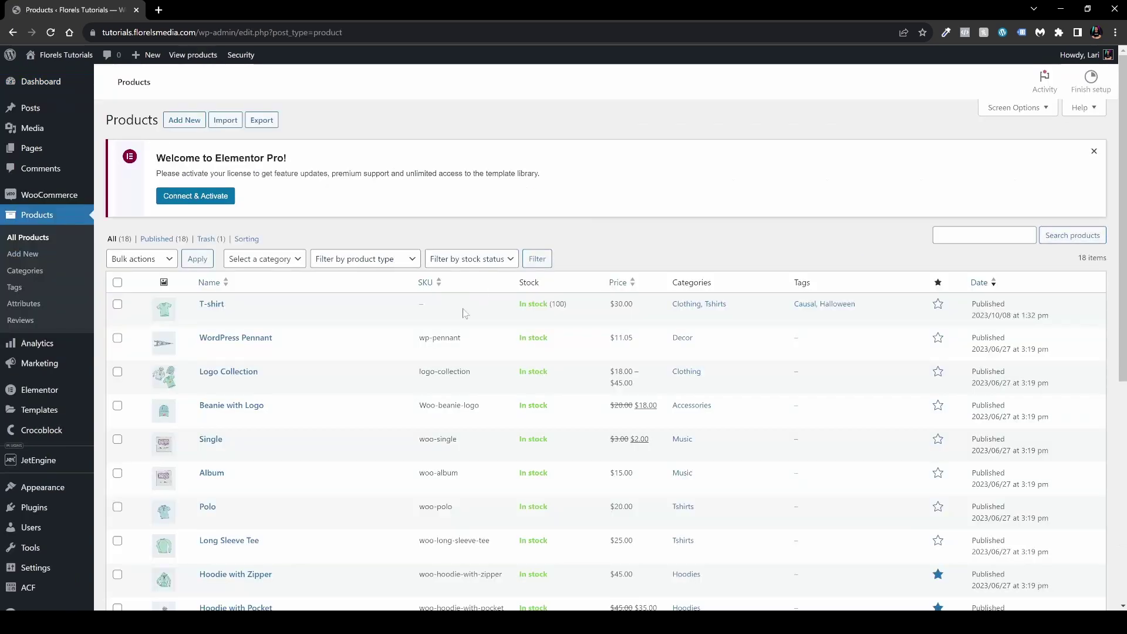
pyautogui.scroll(-3, 287, 325)
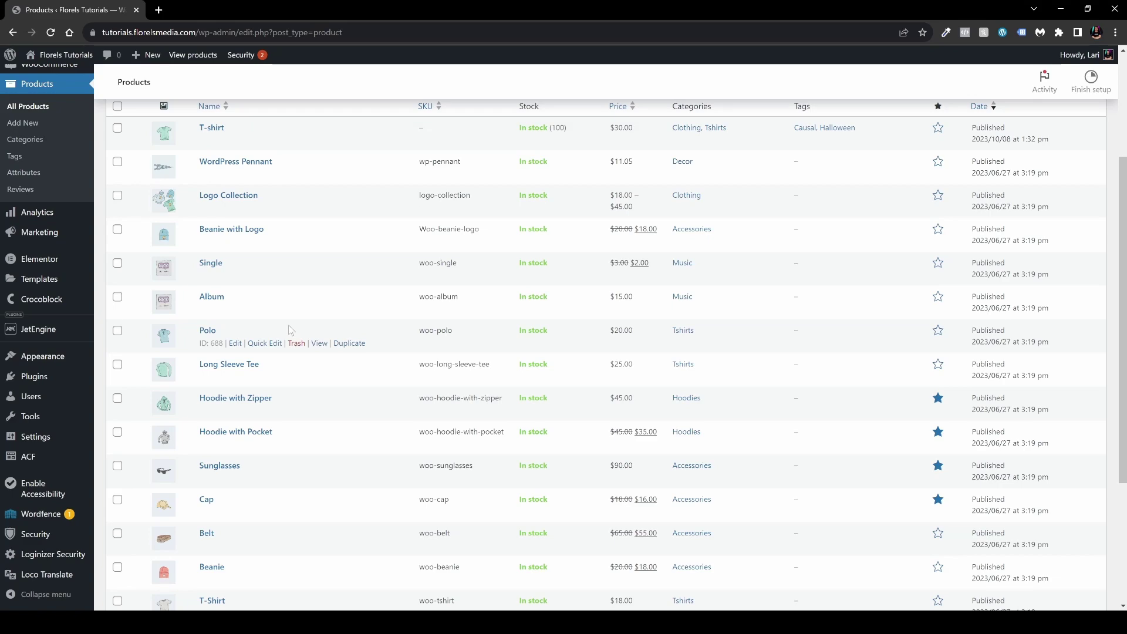
pyautogui.scroll(-3, 342, 289)
pyautogui.scroll(6, 506, 344)
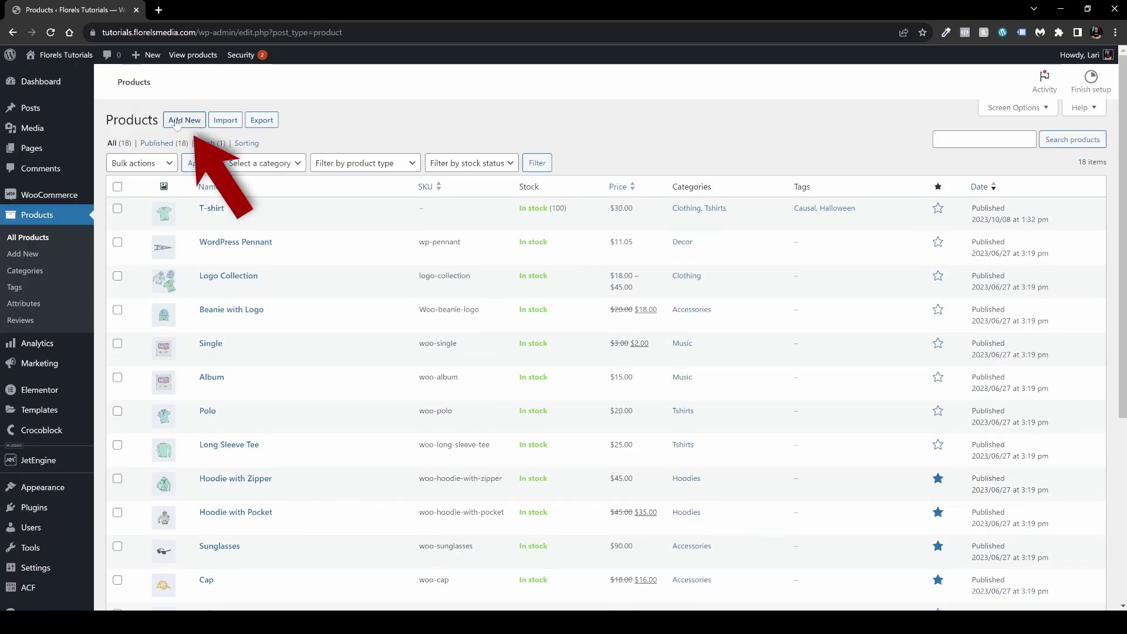
pyautogui.click(187, 128)
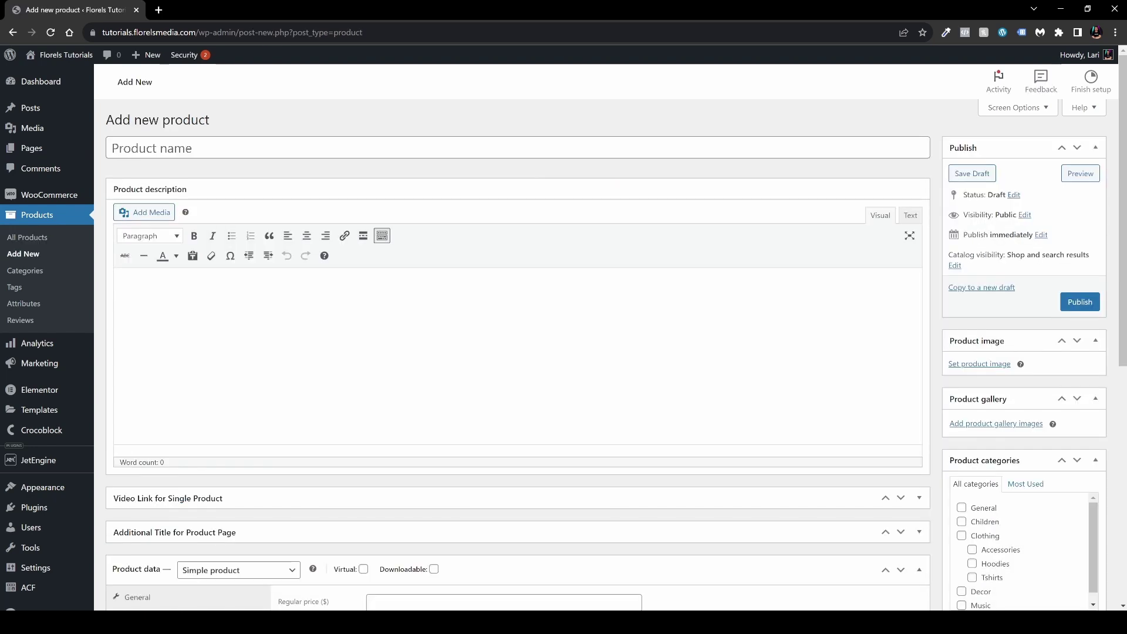
# Examine the blank product form's name, description, product data, short description, image, category and tag fields.
pyautogui.click(112, 148)
pyautogui.click(117, 282)
pyautogui.scroll(-7, 511, 353)
pyautogui.scroll(7, 417, 470)
pyautogui.scroll(-2, 984, 416)
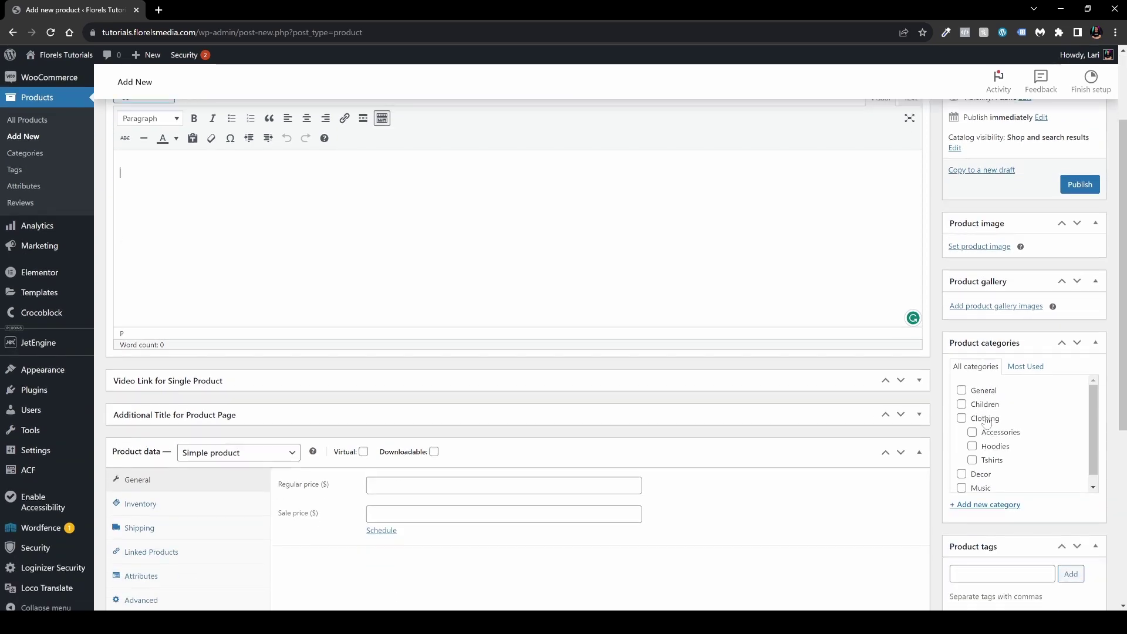
pyautogui.scroll(-3, 999, 405)
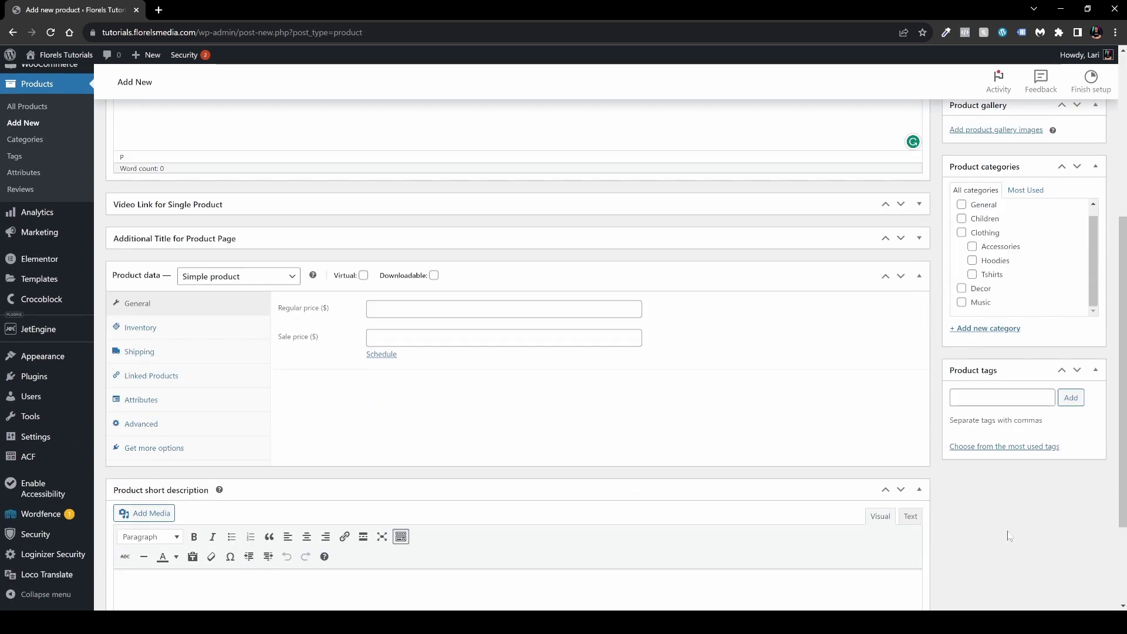
pyautogui.scroll(5, 934, 325)
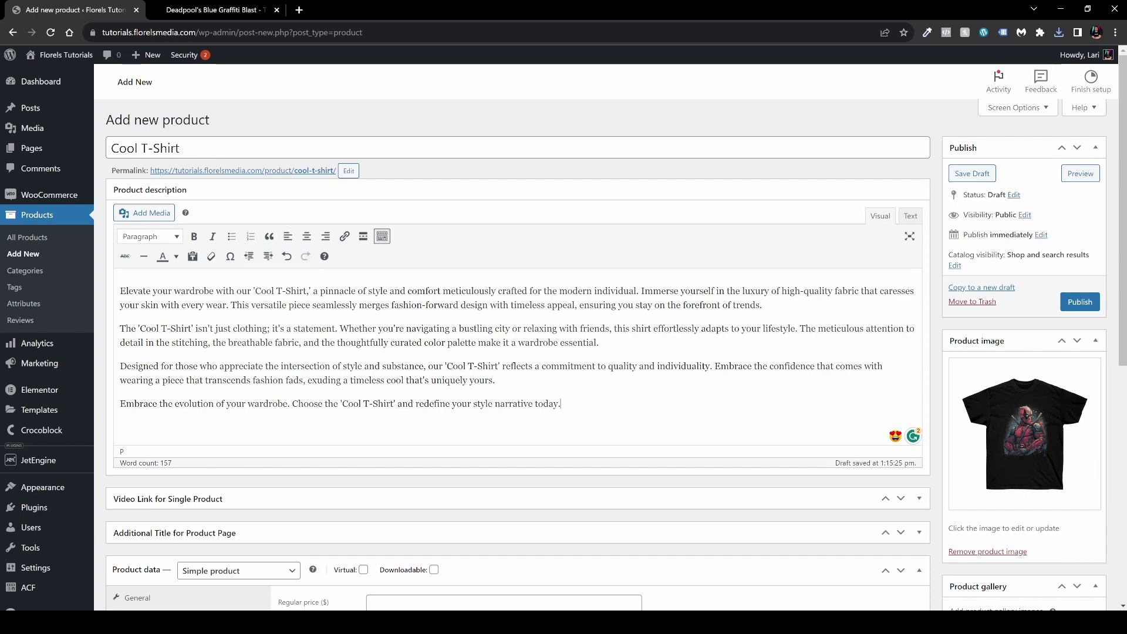
# Review the Cool T-Shirt product's description, short description, product image, gallery, categories and tags.
pyautogui.moveTo(561, 403); pyautogui.dragTo(119, 291)
pyautogui.click(321, 328)
pyautogui.scroll(-7, 525, 419)
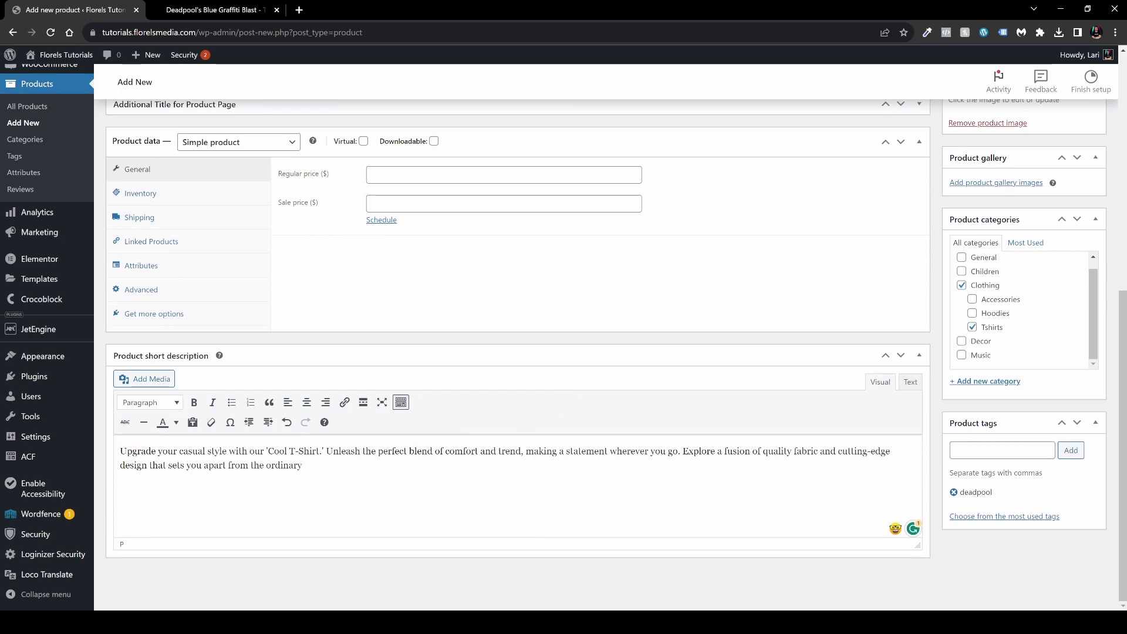
pyautogui.hotkey('ctrl', 'a')
pyautogui.scroll(4, 875, 399)
pyautogui.scroll(2, 996, 320)
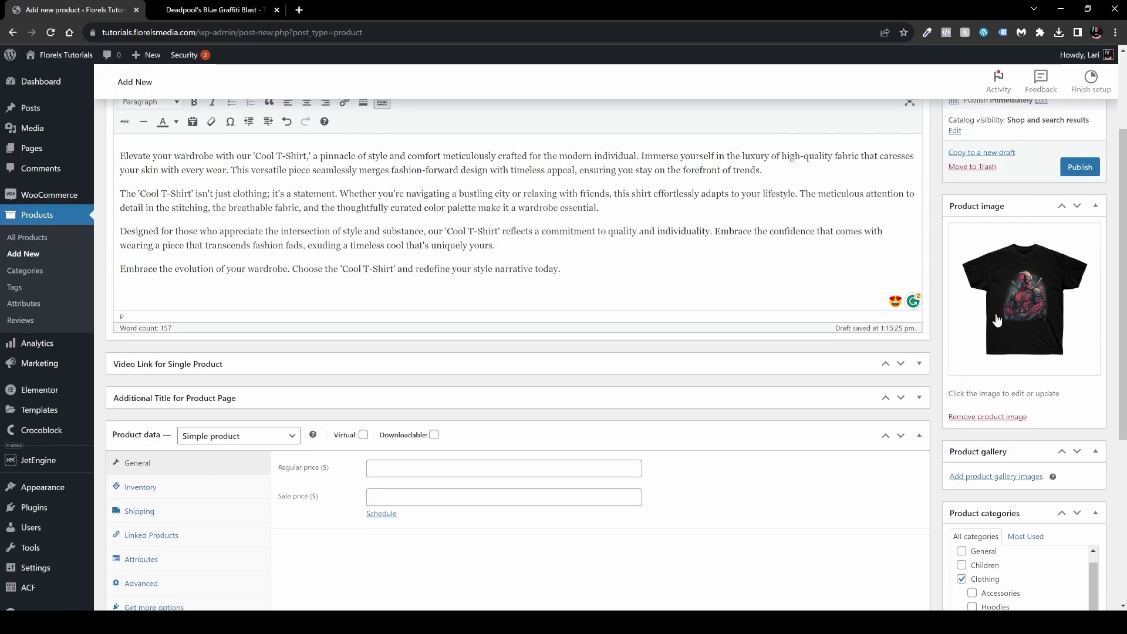
pyautogui.scroll(-2, 1021, 317)
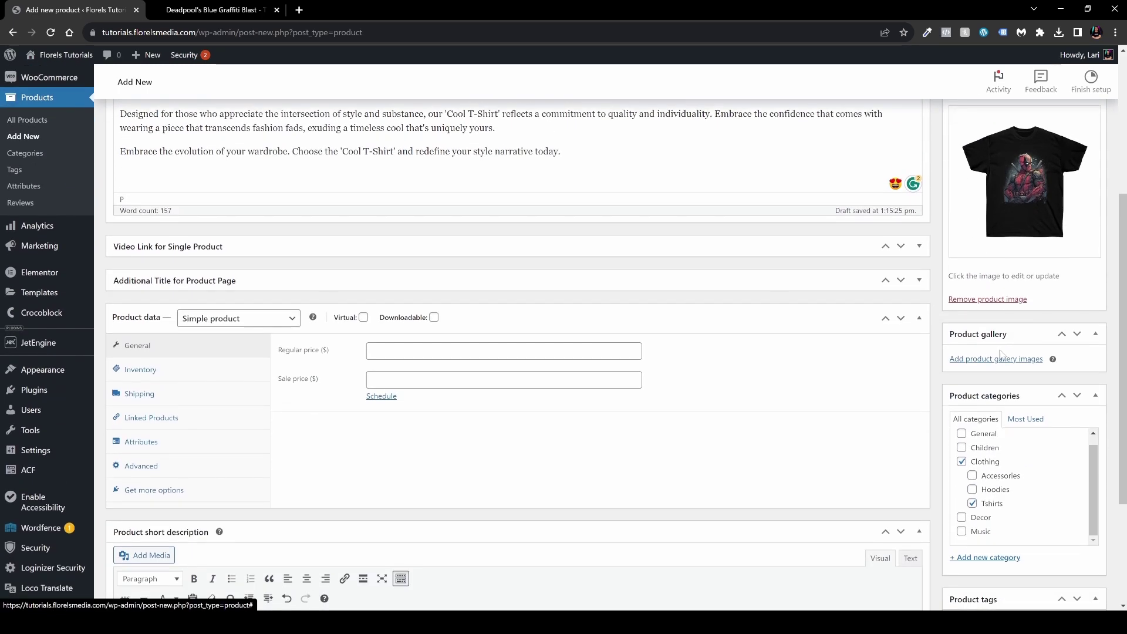
pyautogui.scroll(-2, 1016, 434)
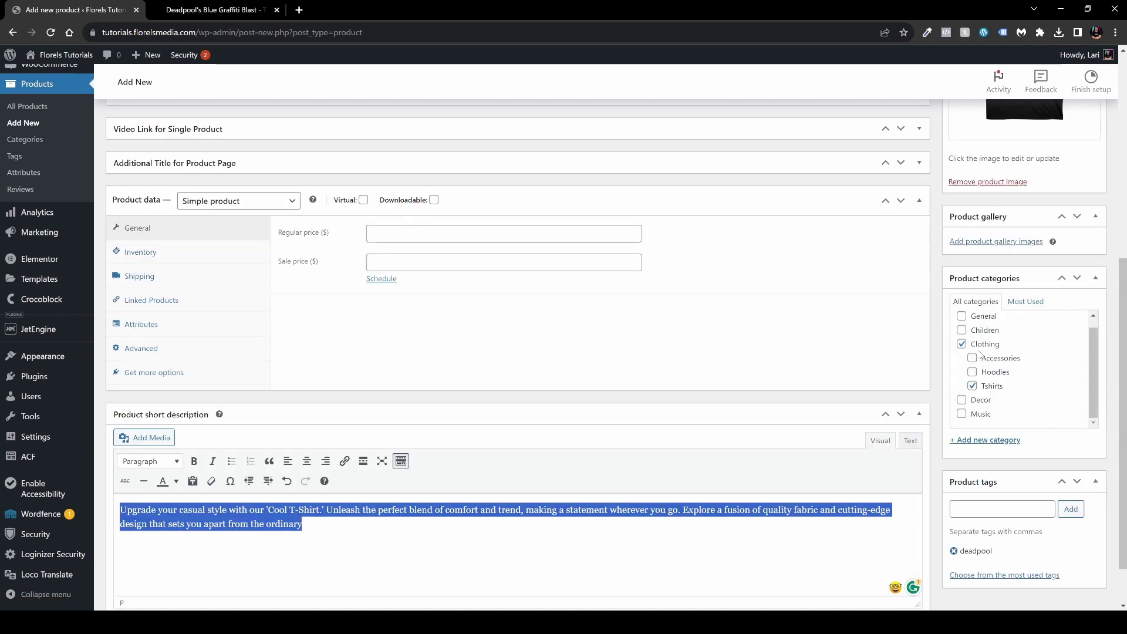
pyautogui.click(862, 441)
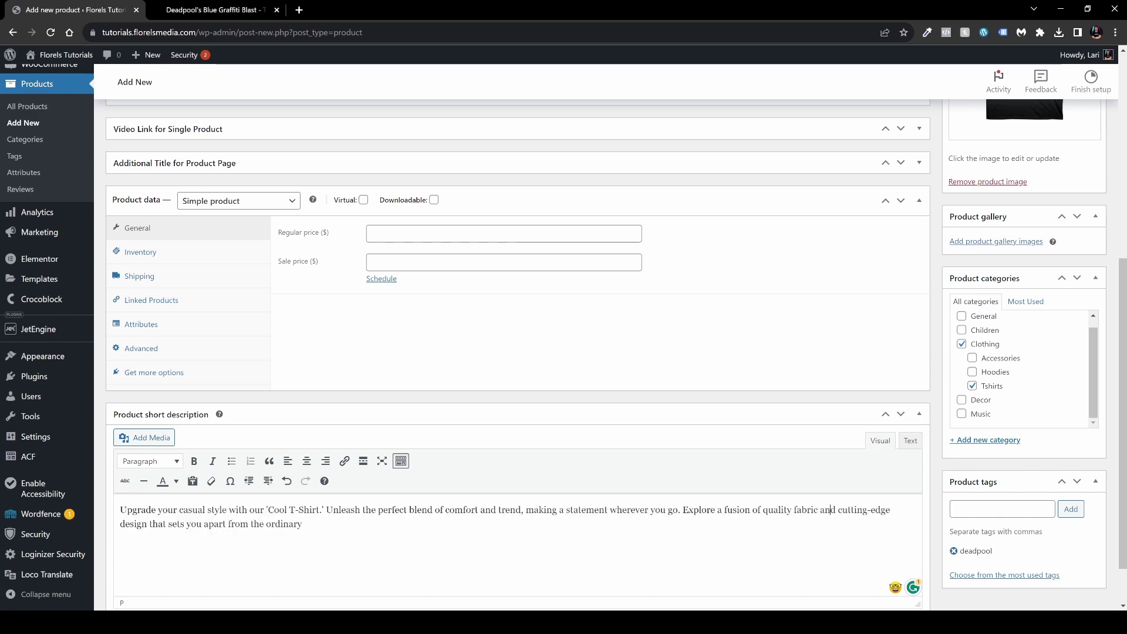
pyautogui.scroll(4, 989, 558)
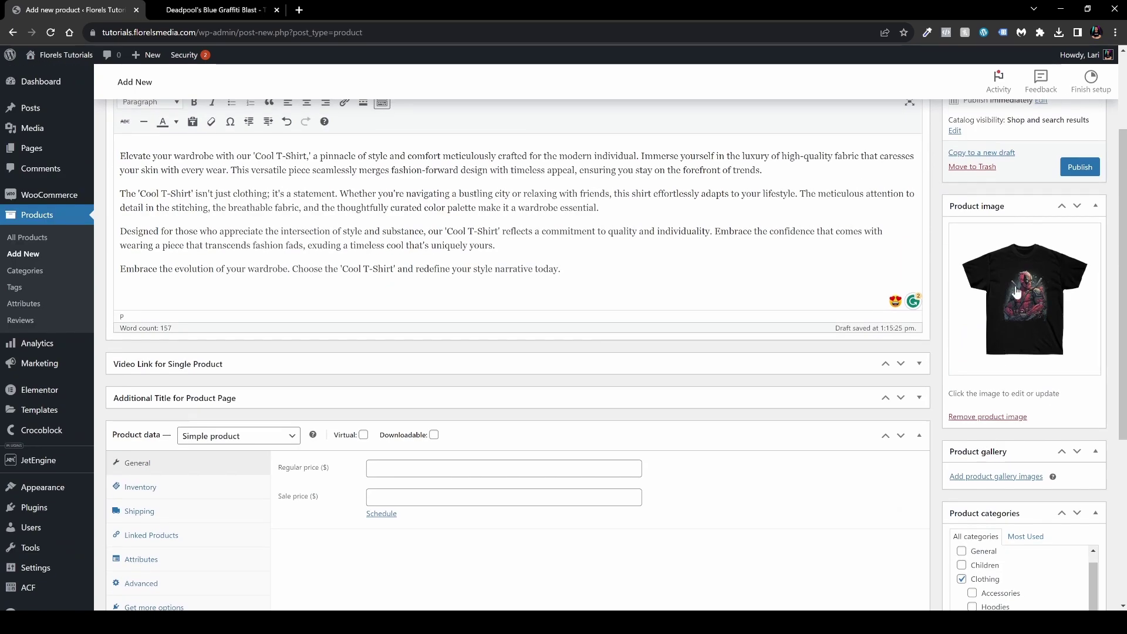
# Set the product type to Variable product and dismiss the tip about adding attributes.
pyautogui.scroll(-3, 471, 378)
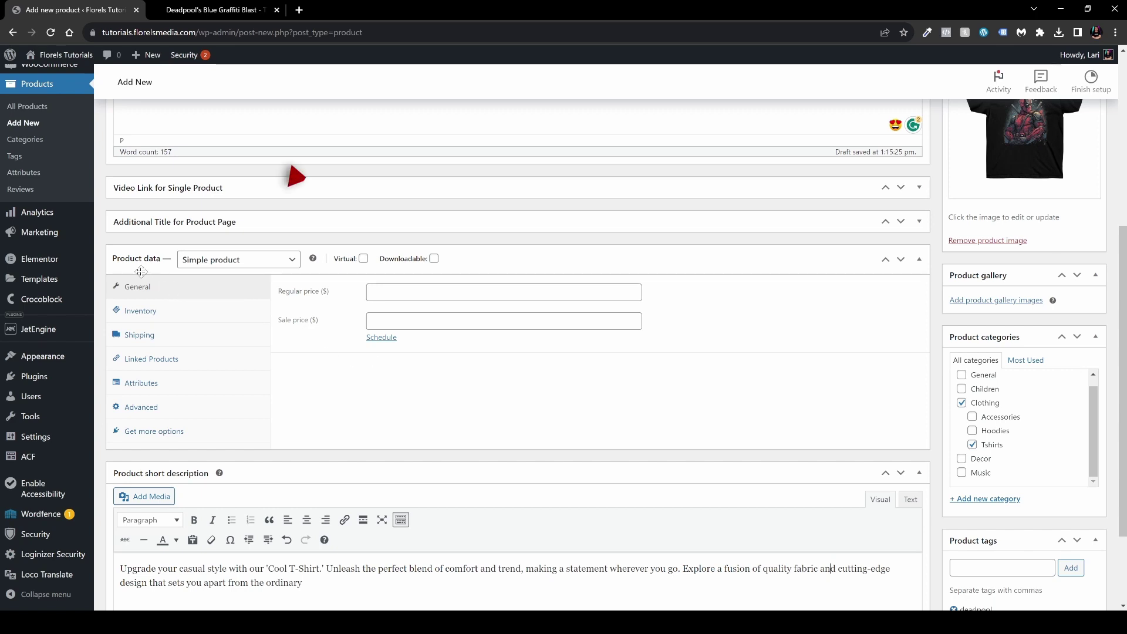
pyautogui.click(222, 262)
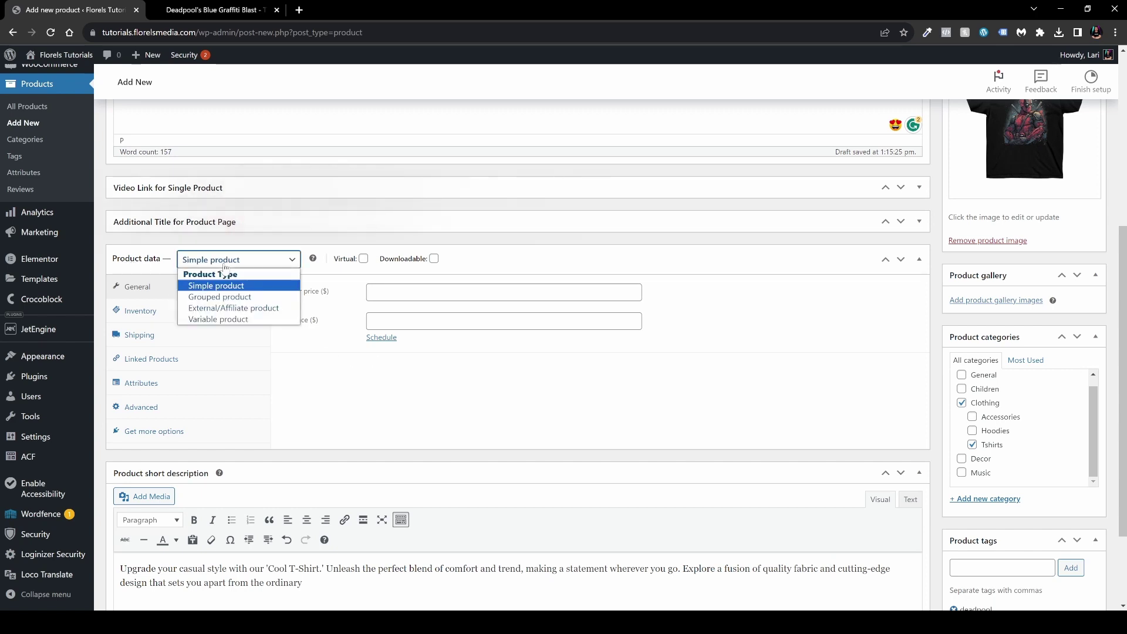
pyautogui.click(221, 320)
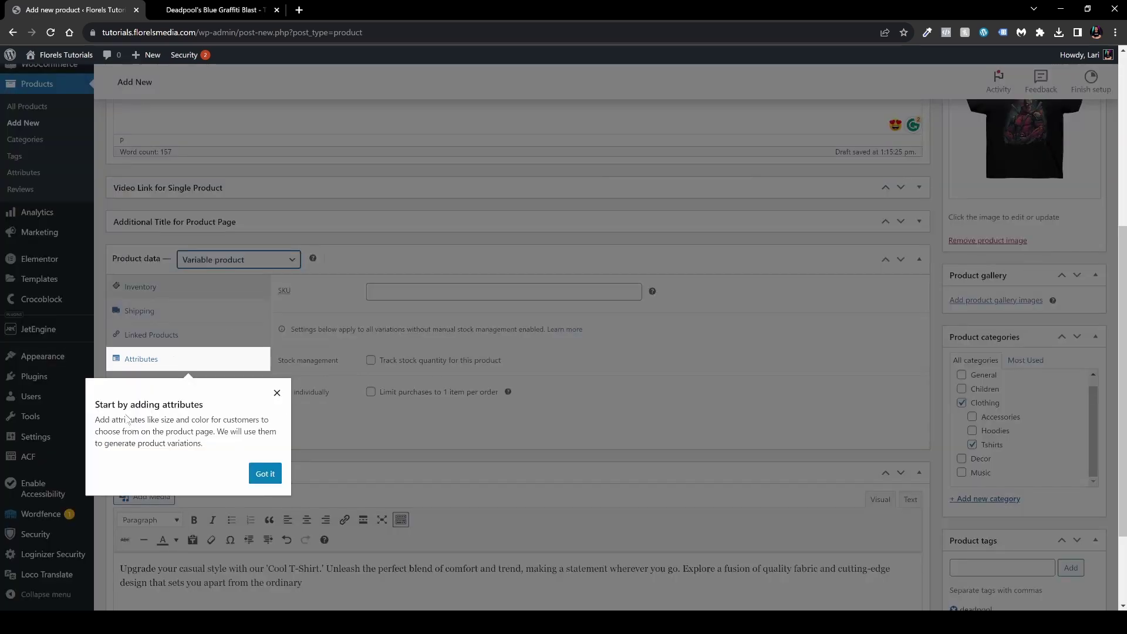
pyautogui.click(265, 474)
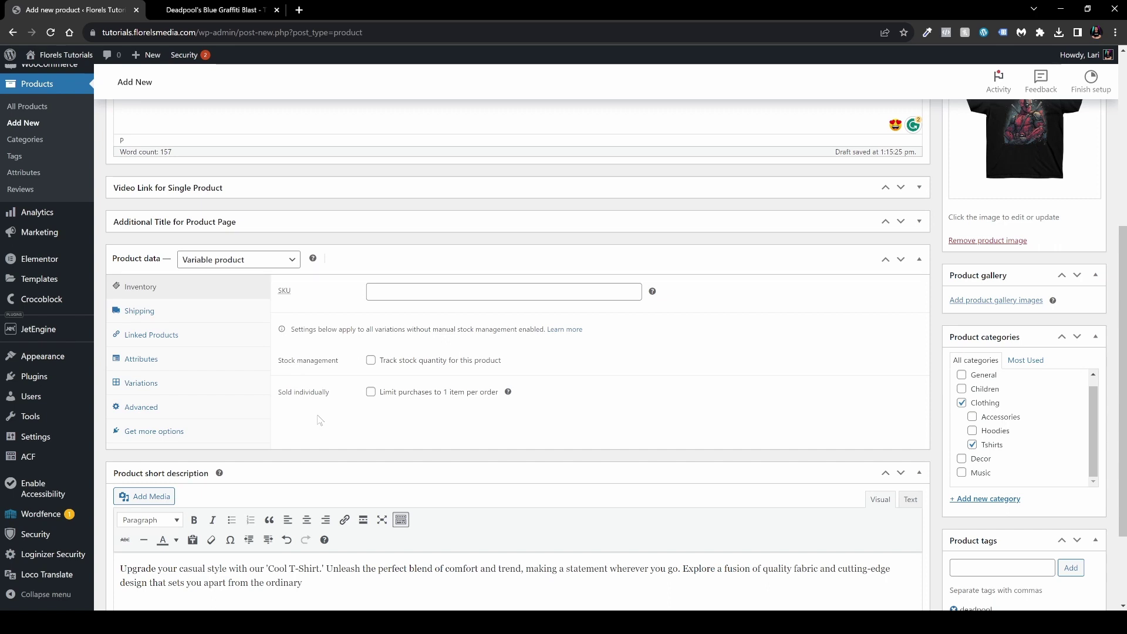
# Examine the product's Attributes and Variations settings, including the new attribute's name and values fields.
pyautogui.click(187, 364)
pyautogui.click(195, 383)
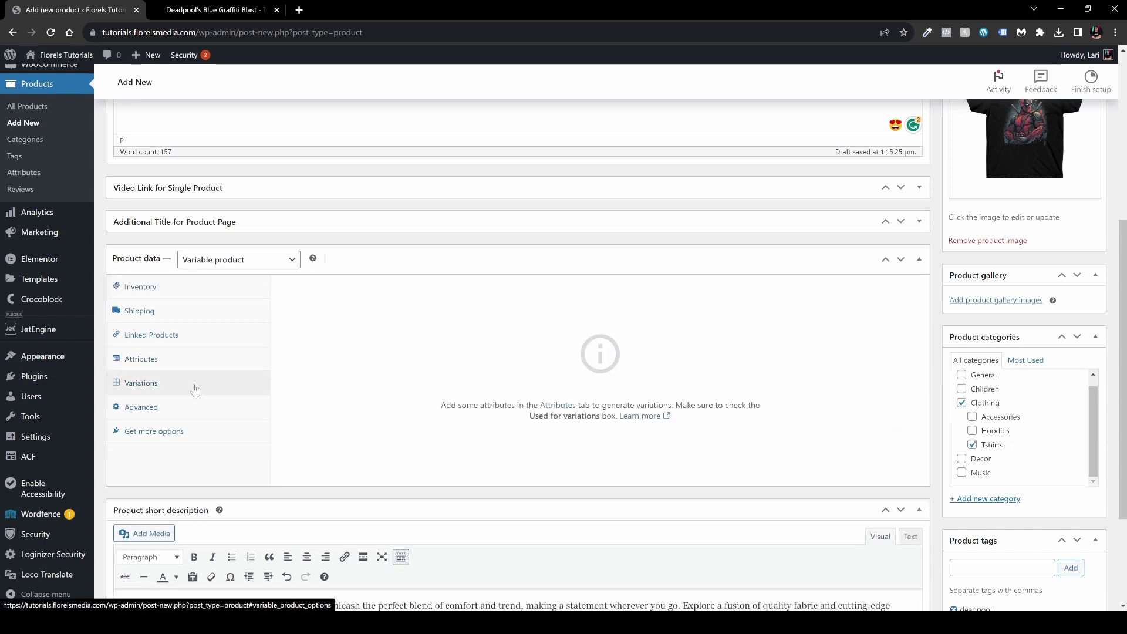
pyautogui.click(235, 365)
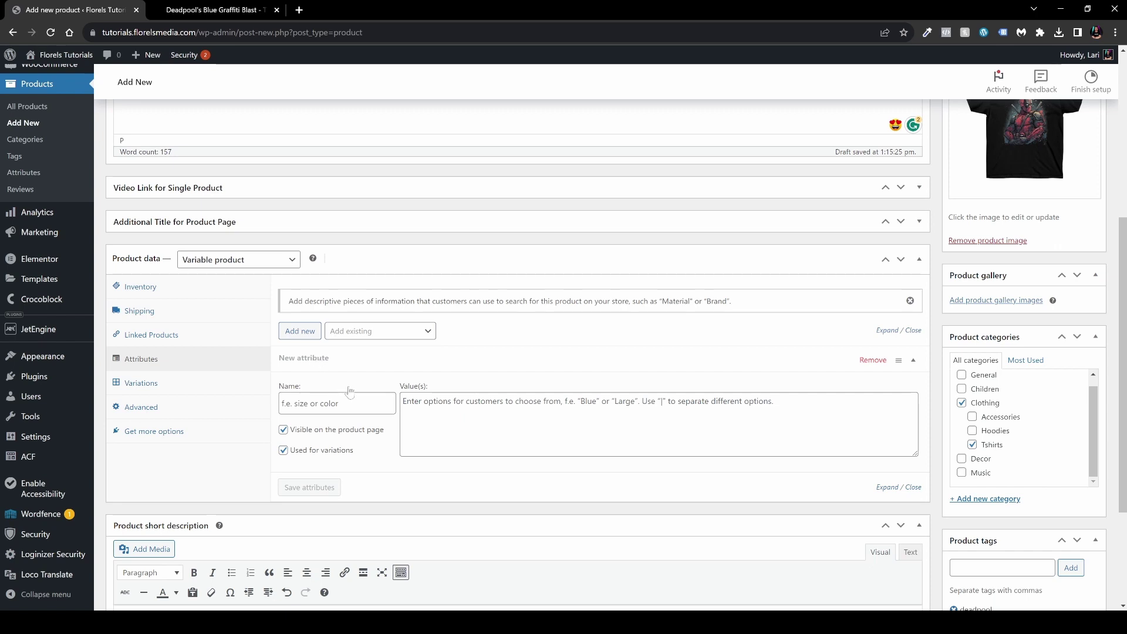
pyautogui.click(282, 403)
pyautogui.click(402, 401)
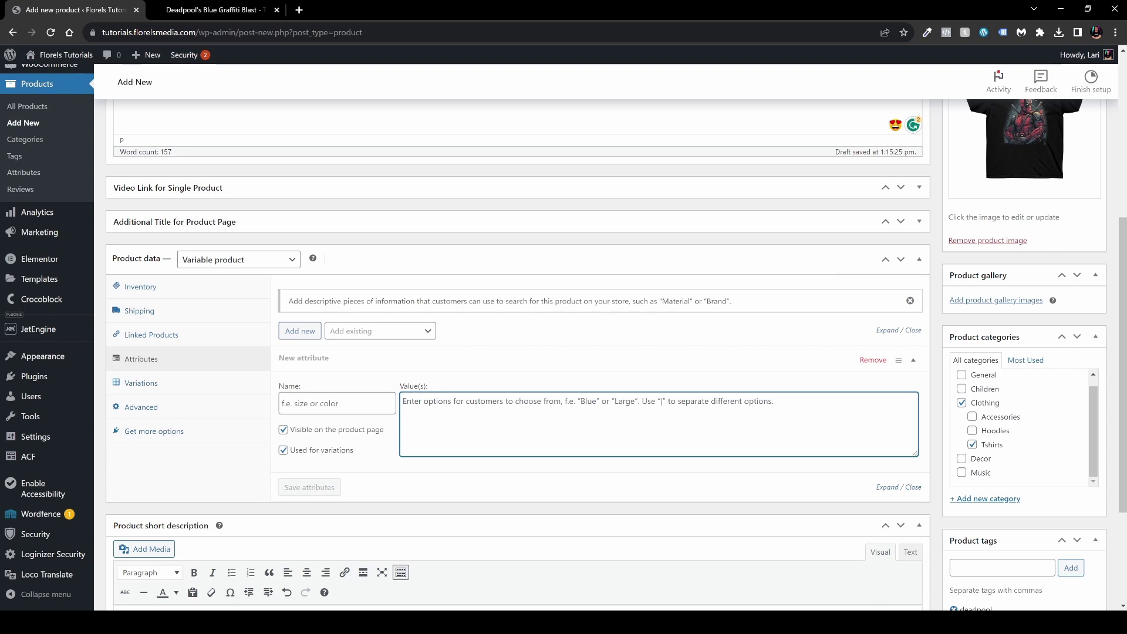
# Open the store's product Attributes page in a separate tab and close the Deadpool T-shirt design tab.
pyautogui.keyDown('ctrl'); pyautogui.click(24, 173); pyautogui.keyUp('ctrl')
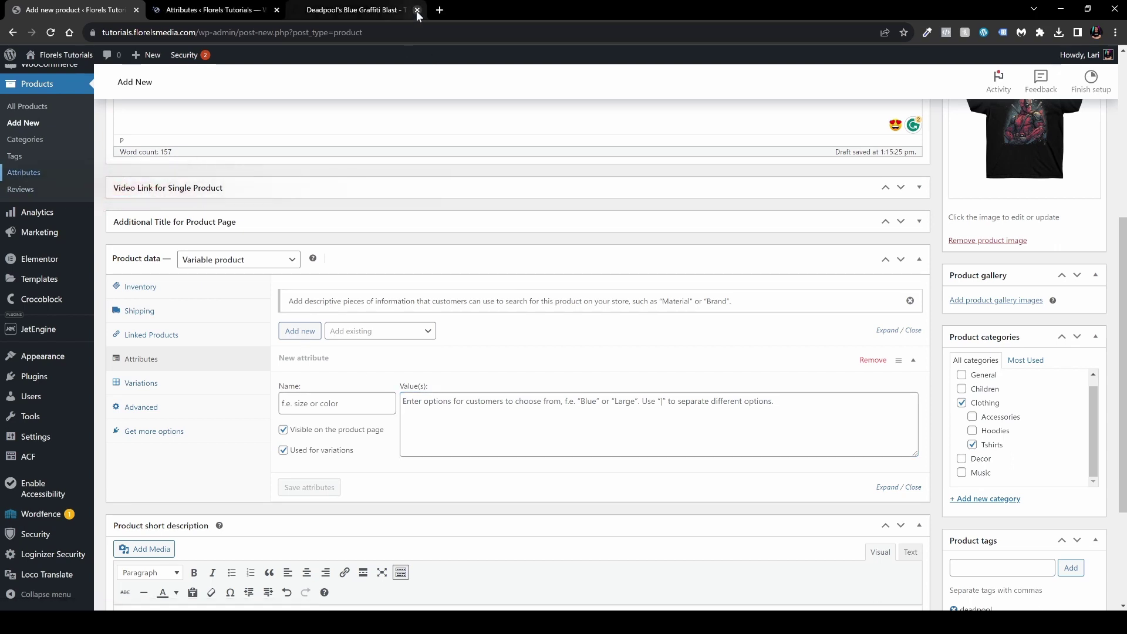
pyautogui.click(417, 12)
pyautogui.click(223, 12)
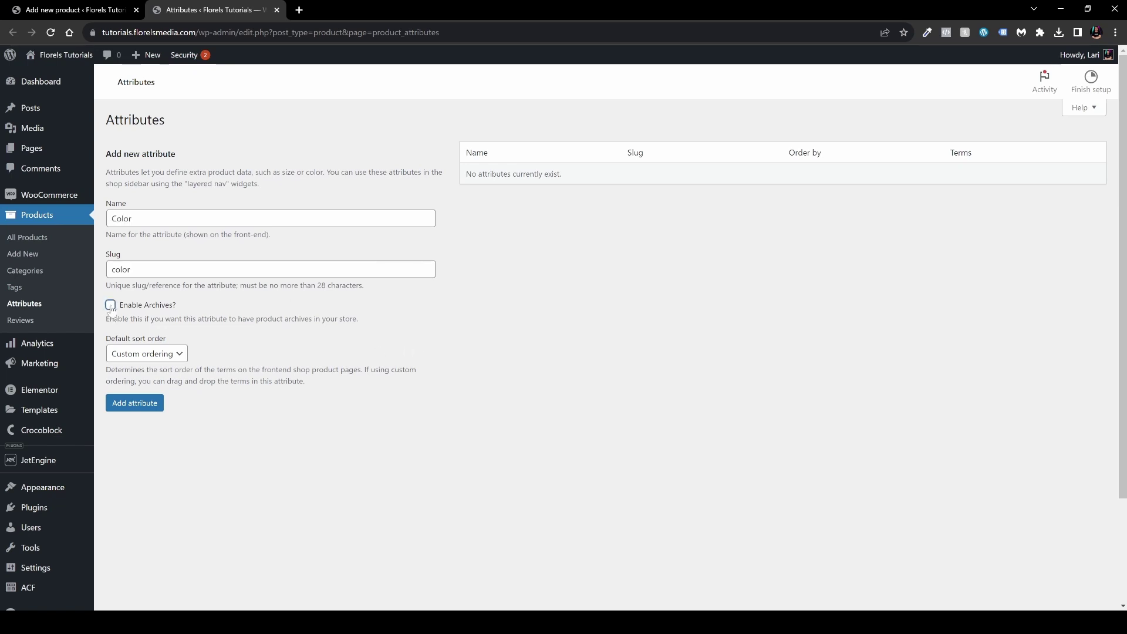
# Add an attribute named Color with the slug color, archives enabled and custom ordering as default sort order.
pyautogui.click(165, 359)
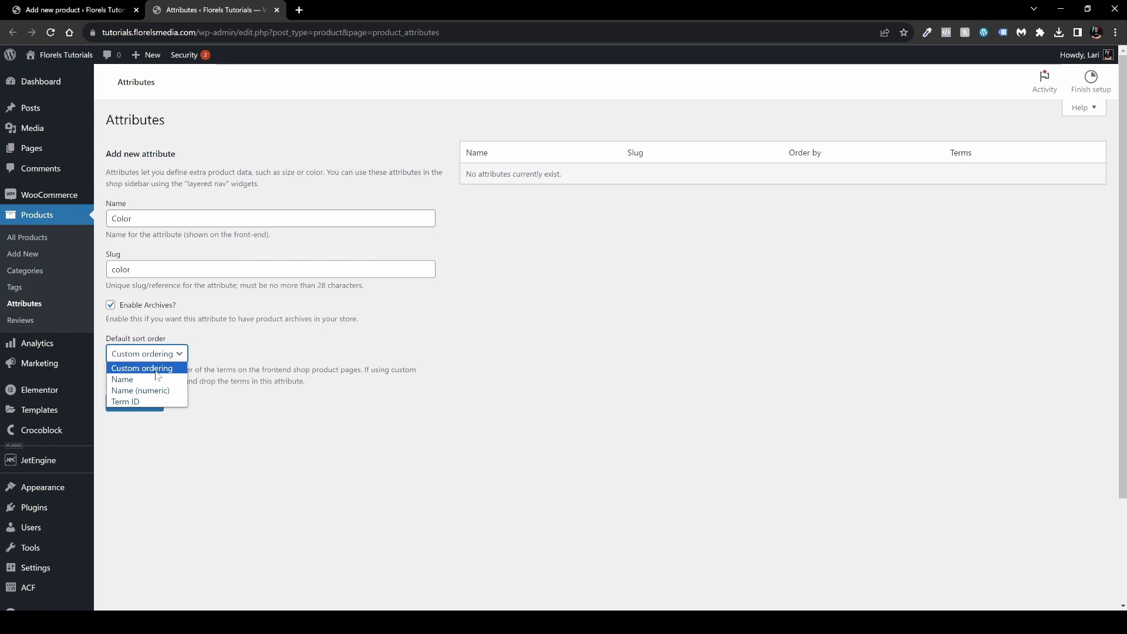
pyautogui.click(156, 370)
pyautogui.click(145, 405)
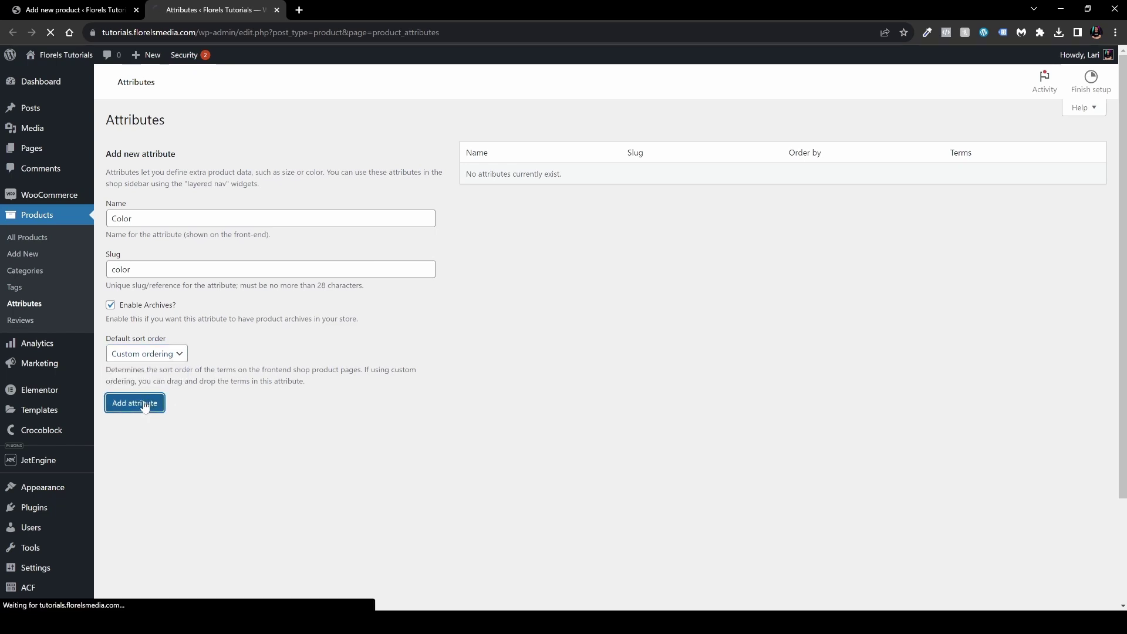
pyautogui.click(159, 355)
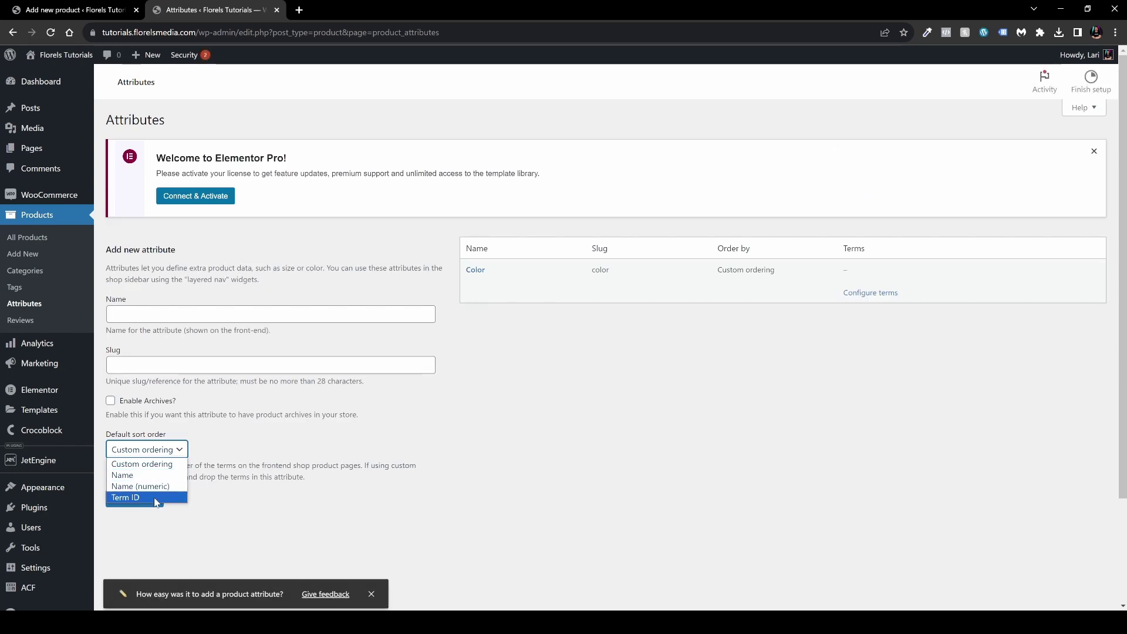
pyautogui.click(486, 354)
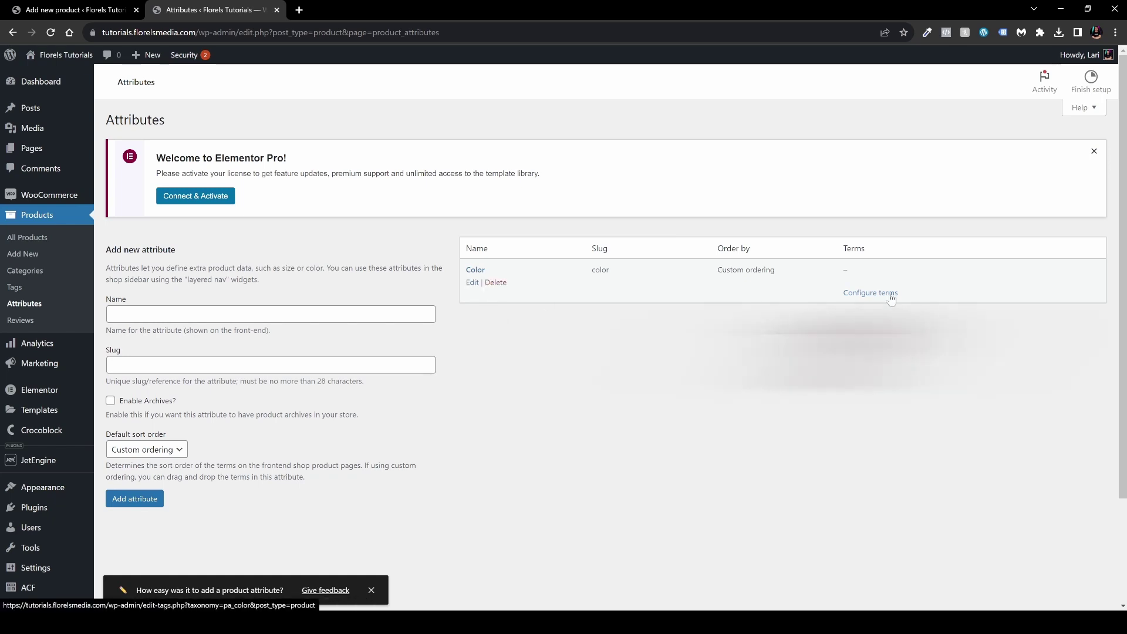
# Open the Color attribute's term configuration and add the term Red with the slug red.
pyautogui.click(871, 294)
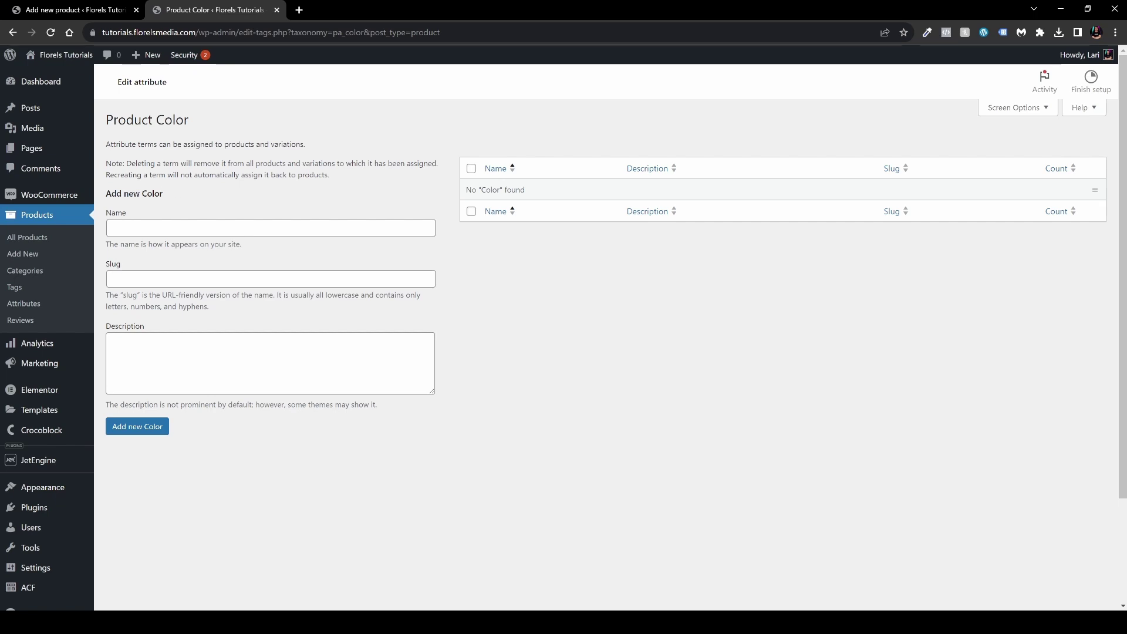
pyautogui.moveTo(168, 194); pyautogui.dragTo(142, 194)
pyautogui.click(170, 224)
pyautogui.click(112, 228)
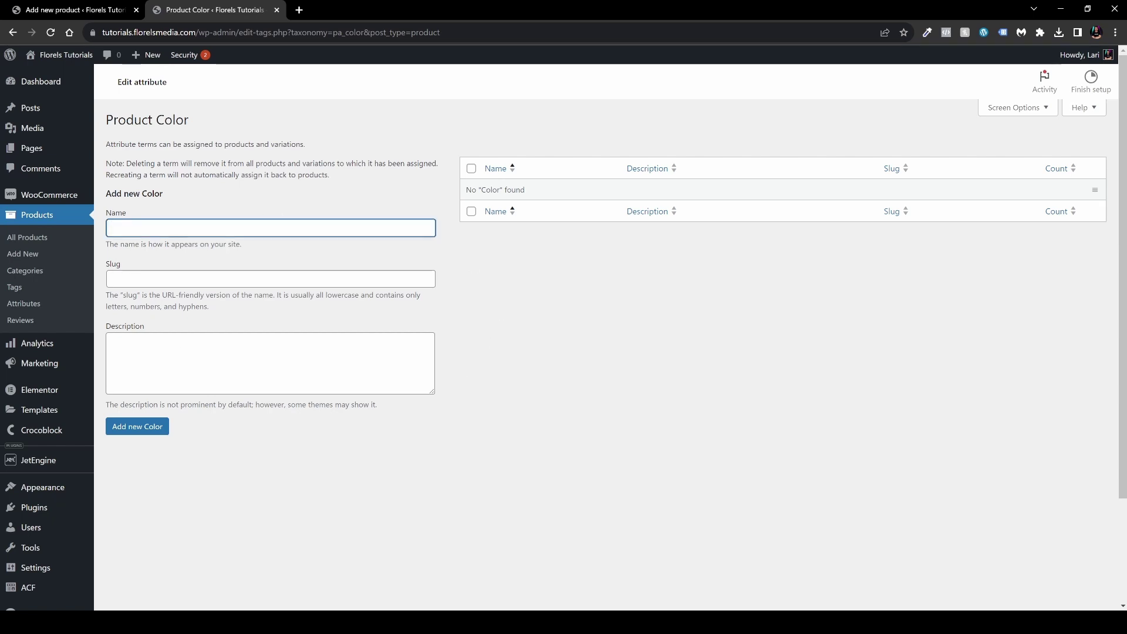
pyautogui.write('Red')
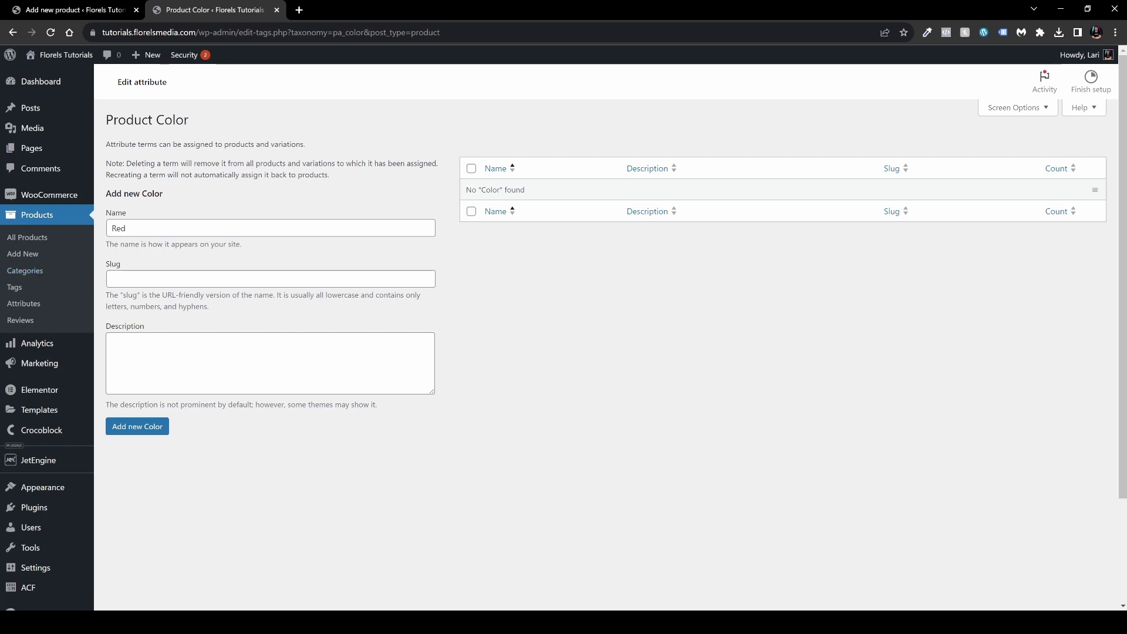
pyautogui.write('red')
pyautogui.click(151, 425)
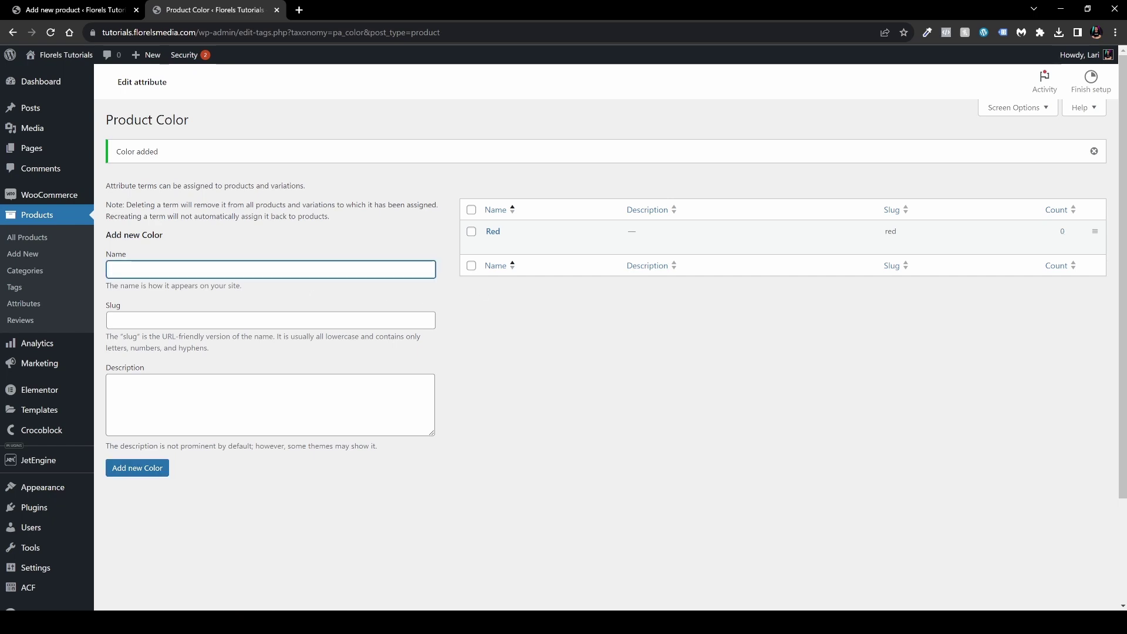
# Add the term Blue with the slug blue to the Color attribute.
pyautogui.write('Blue')
pyautogui.click(242, 318)
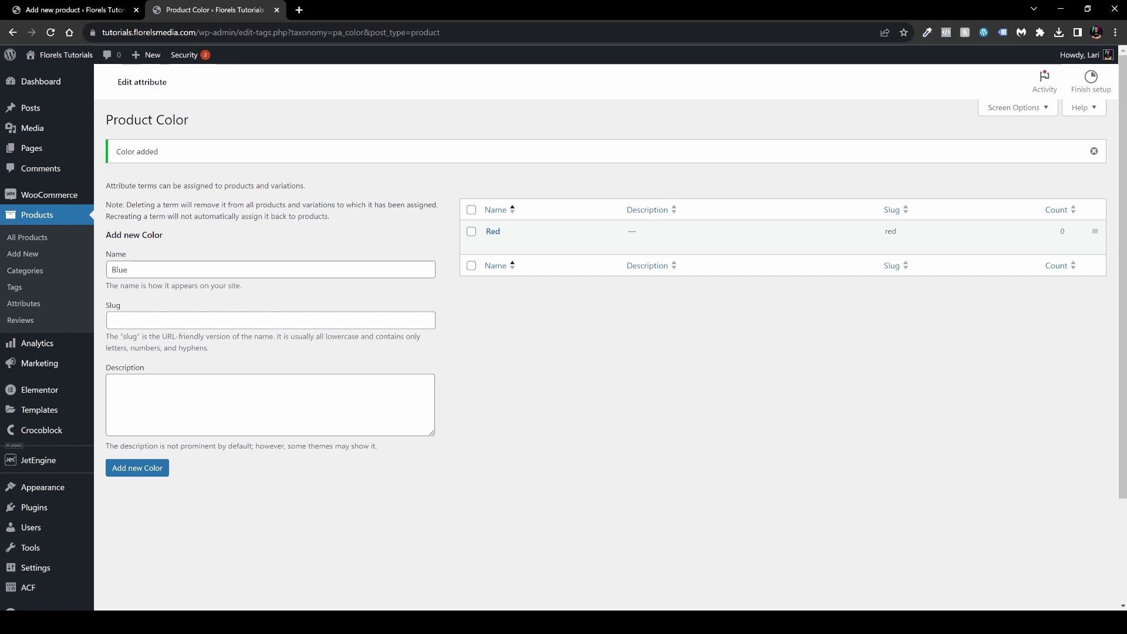
pyautogui.click(152, 467)
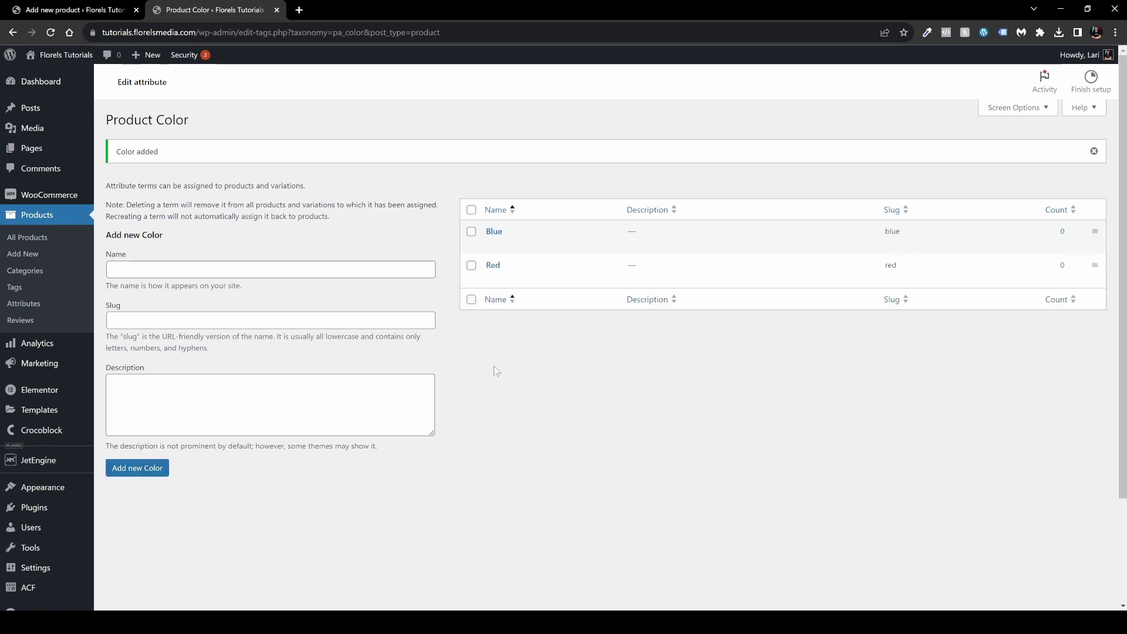
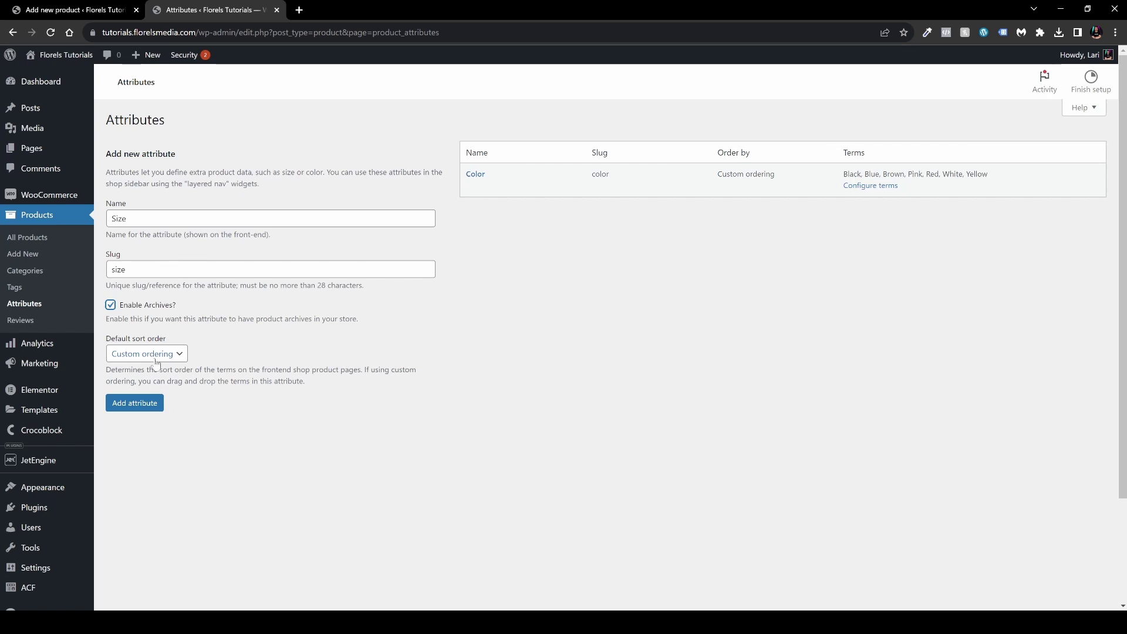
# Add an attribute named Size with the slug size, archives enabled and custom ordering as default sort order.
pyautogui.click(151, 403)
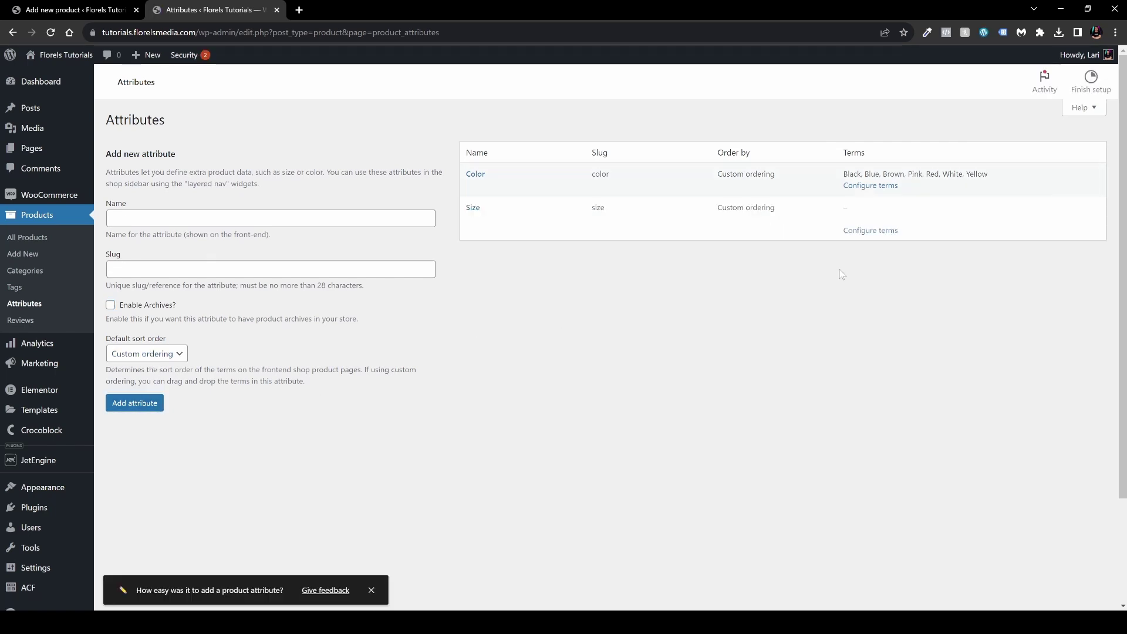
# Open the Size attribute's term configuration and add the terms XS, S, M, L, XL, XXL and XXXL.
pyautogui.click(870, 230)
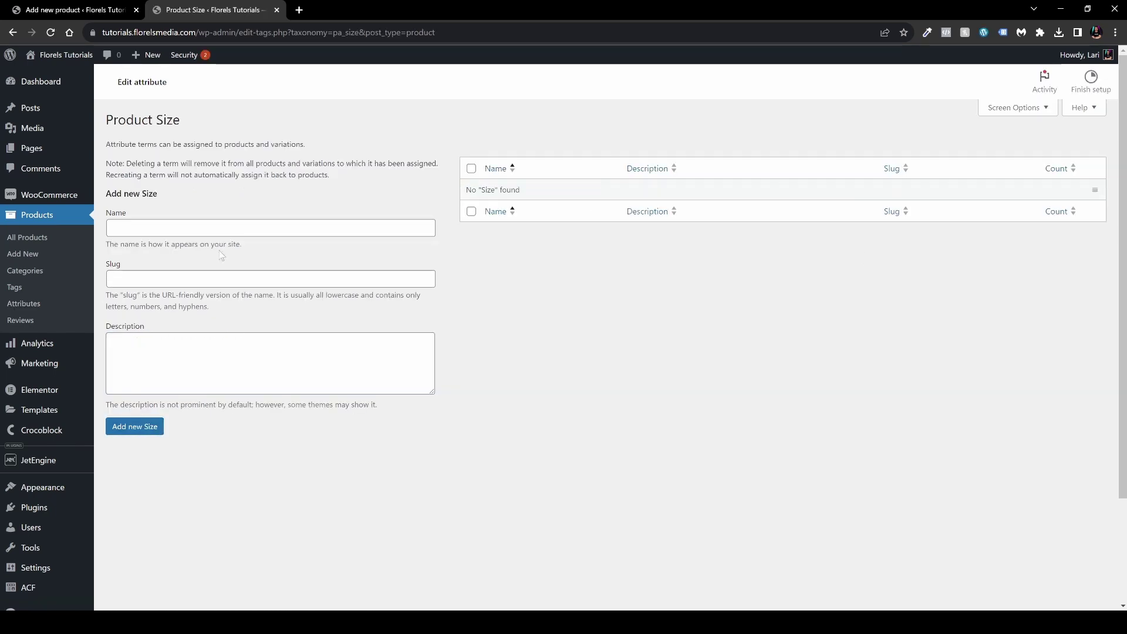
pyautogui.click(222, 228)
pyautogui.write('S')
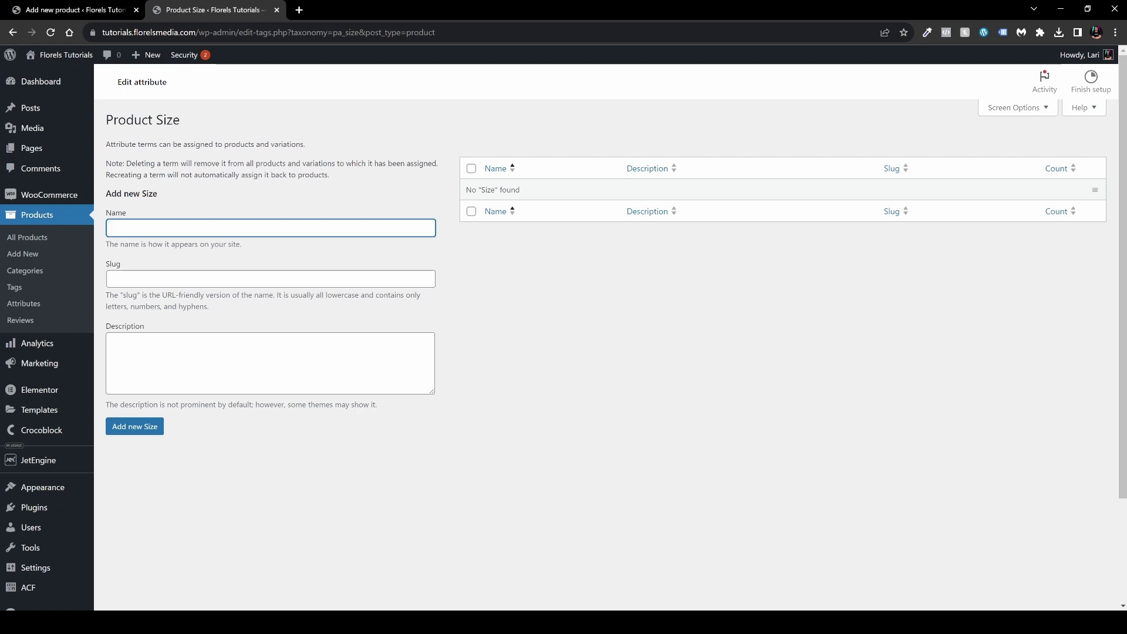
pyautogui.press('Return')
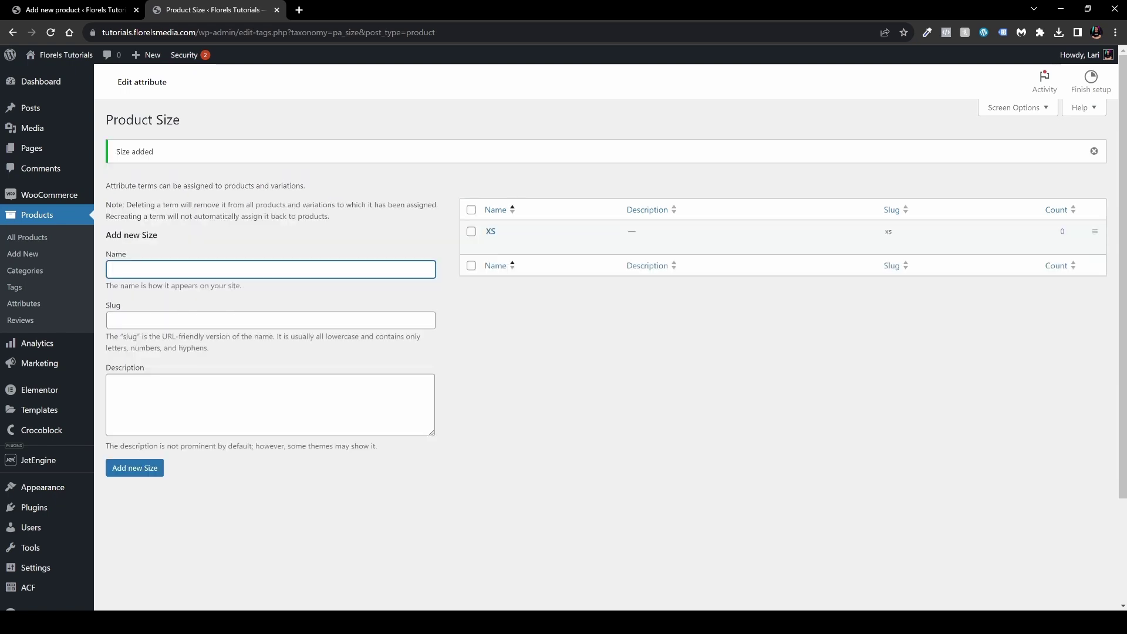
pyautogui.write('M')
pyautogui.click(135, 467)
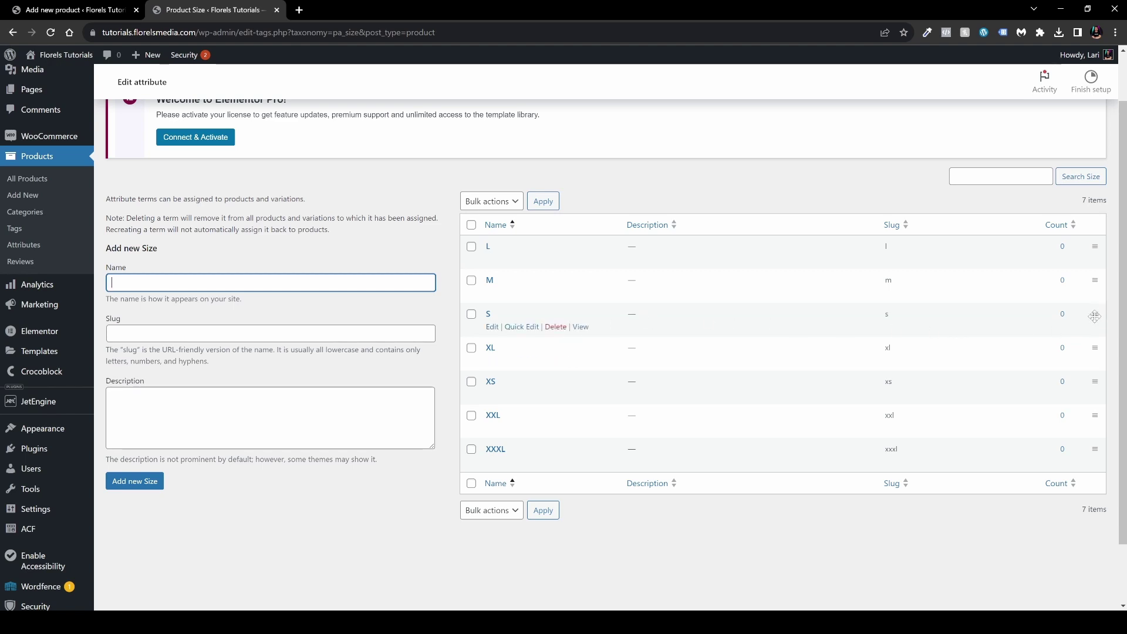
# Reorder the Size terms from smallest to largest: XS, S, M, L, XL, XXL, XXXL.
pyautogui.moveTo(1095, 316); pyautogui.dragTo(1088, 247)
pyautogui.moveTo(1095, 314); pyautogui.dragTo(1092, 285)
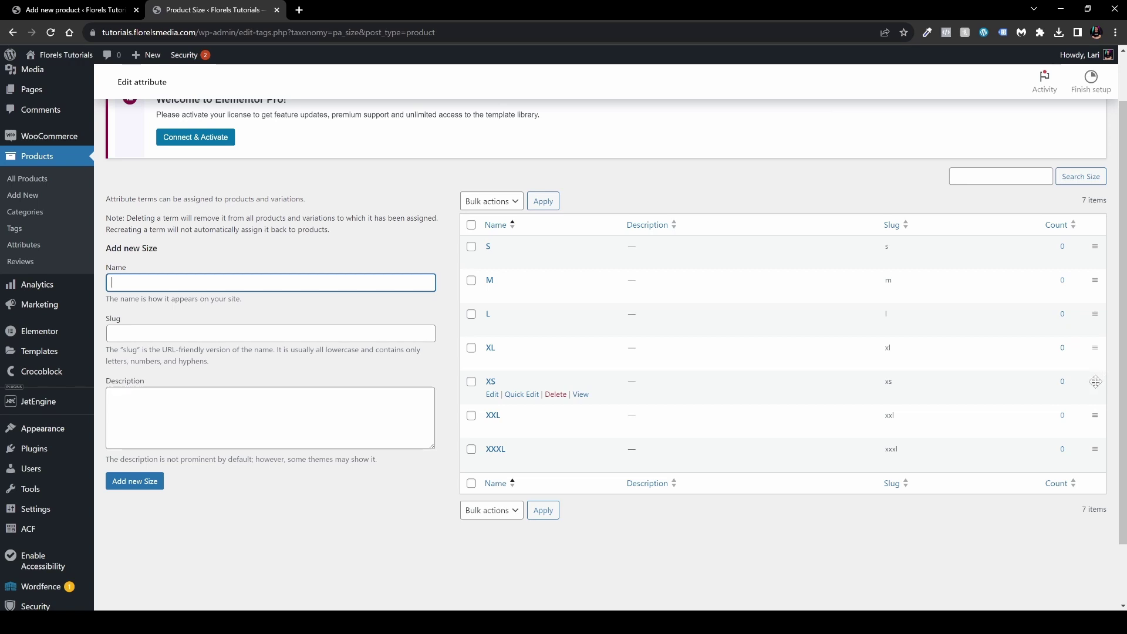
pyautogui.moveTo(1095, 381); pyautogui.dragTo(1089, 246)
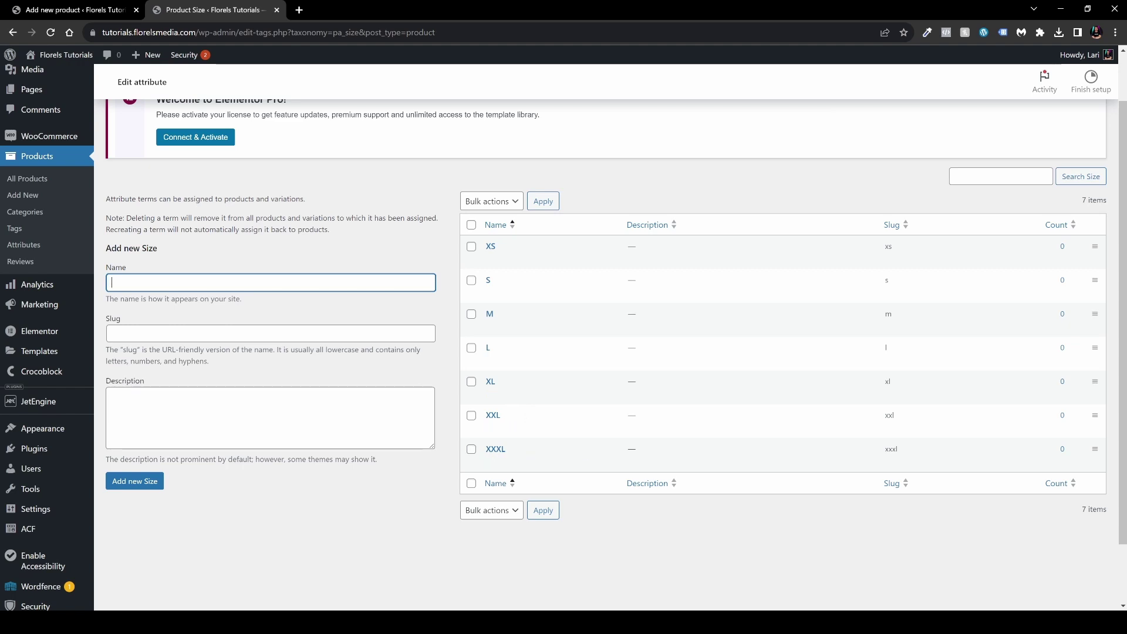
pyautogui.scroll(1, 346, 475)
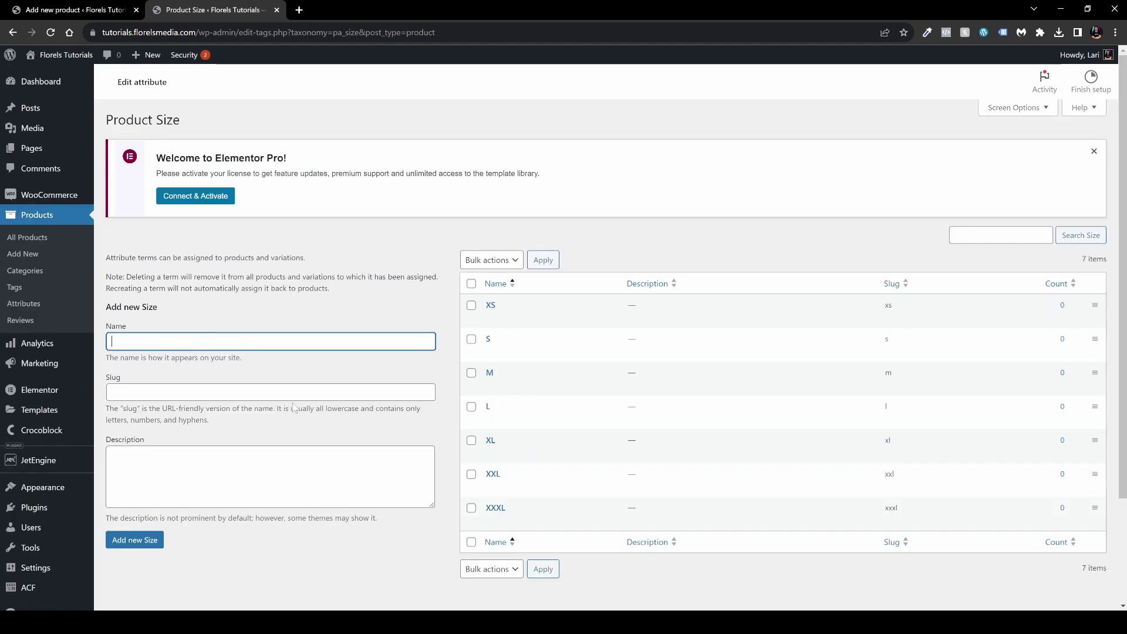
# Review the Size terms in the store's attributes list and return to the new product's page.
pyautogui.click(53, 306)
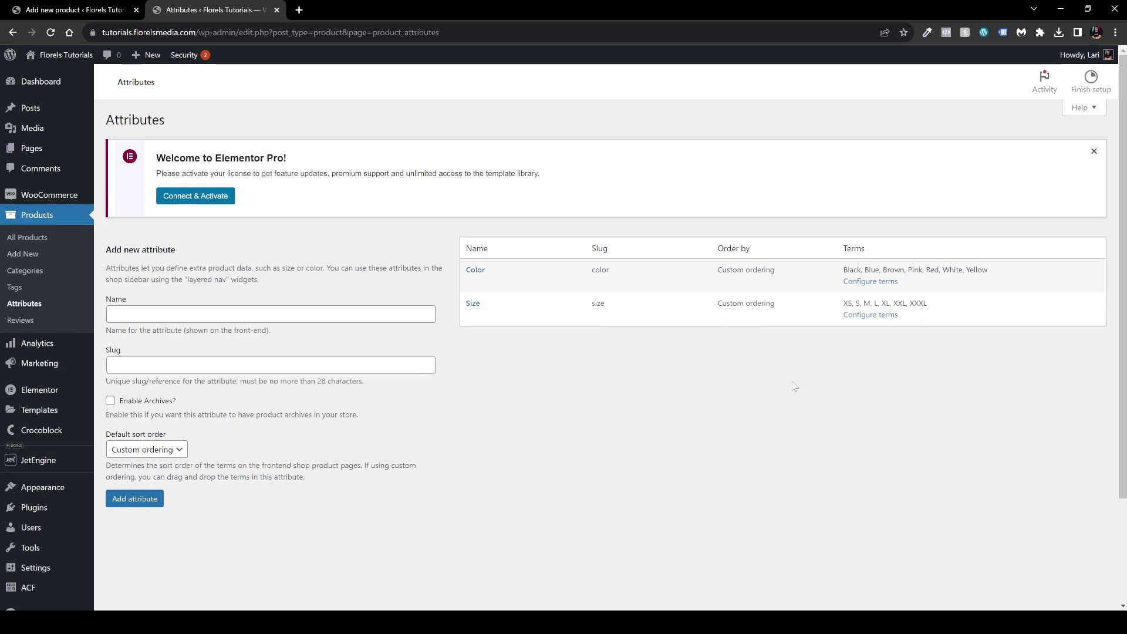
pyautogui.moveTo(842, 303); pyautogui.dragTo(942, 308)
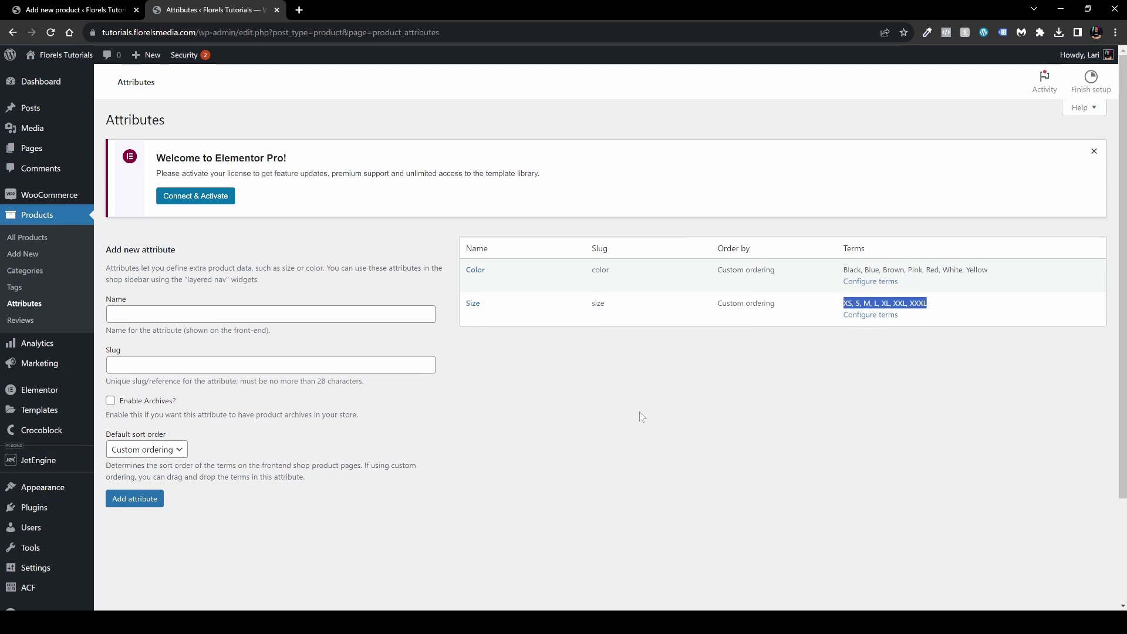
pyautogui.click(58, 11)
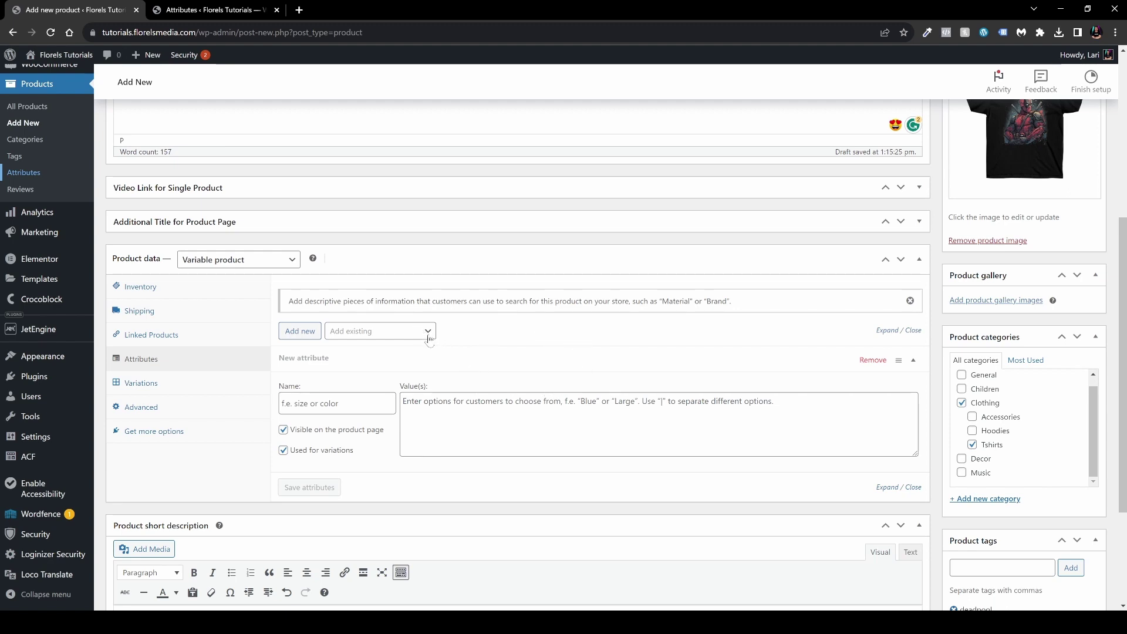
pyautogui.click(226, 9)
pyautogui.click(120, 9)
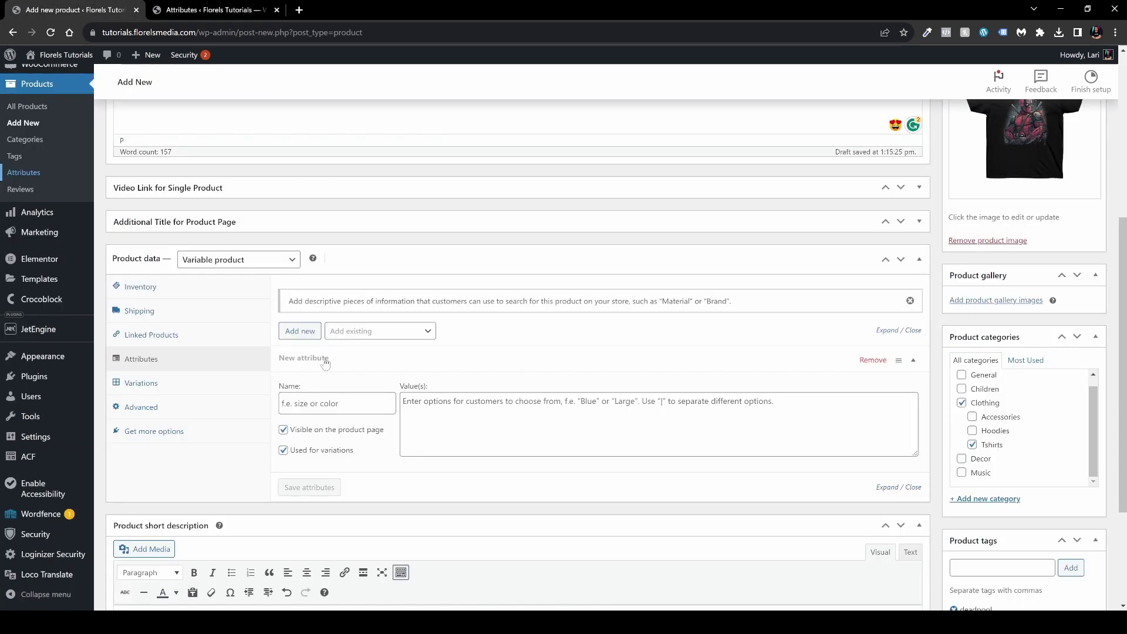
# Add the existing Color attribute to the product and keep only Black, Red and White as its values.
pyautogui.click(381, 333)
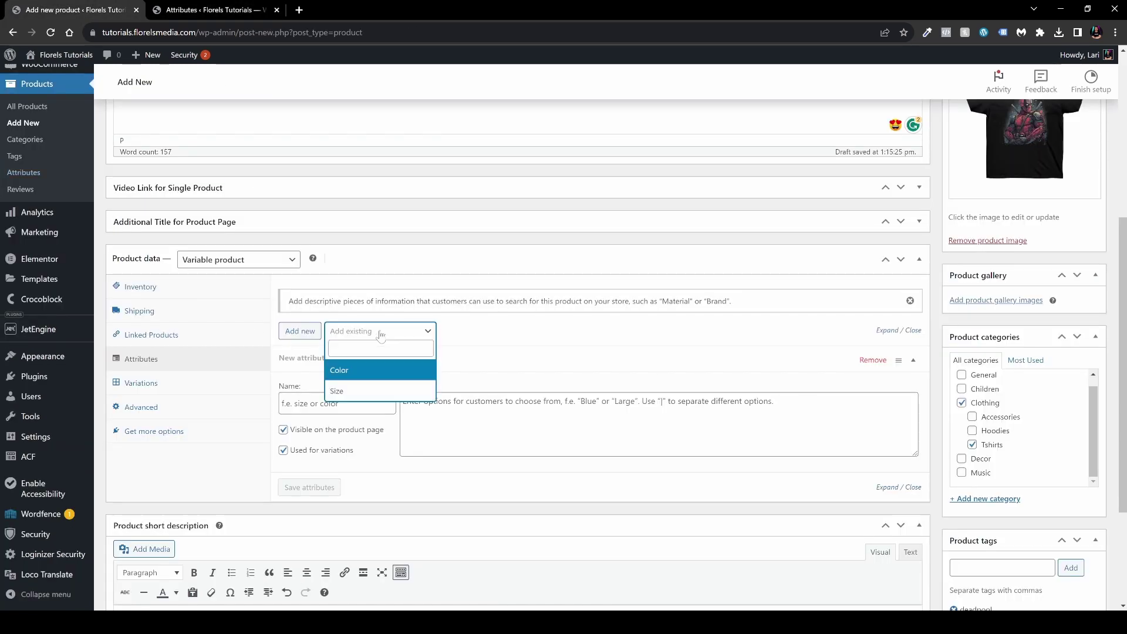
pyautogui.click(351, 370)
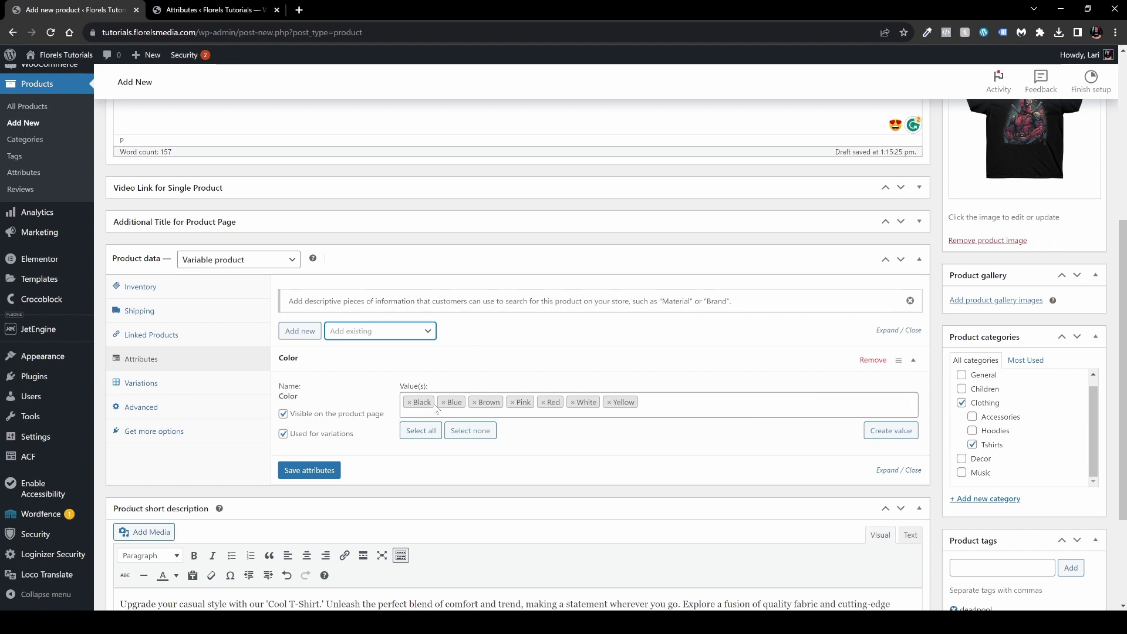
pyautogui.click(464, 436)
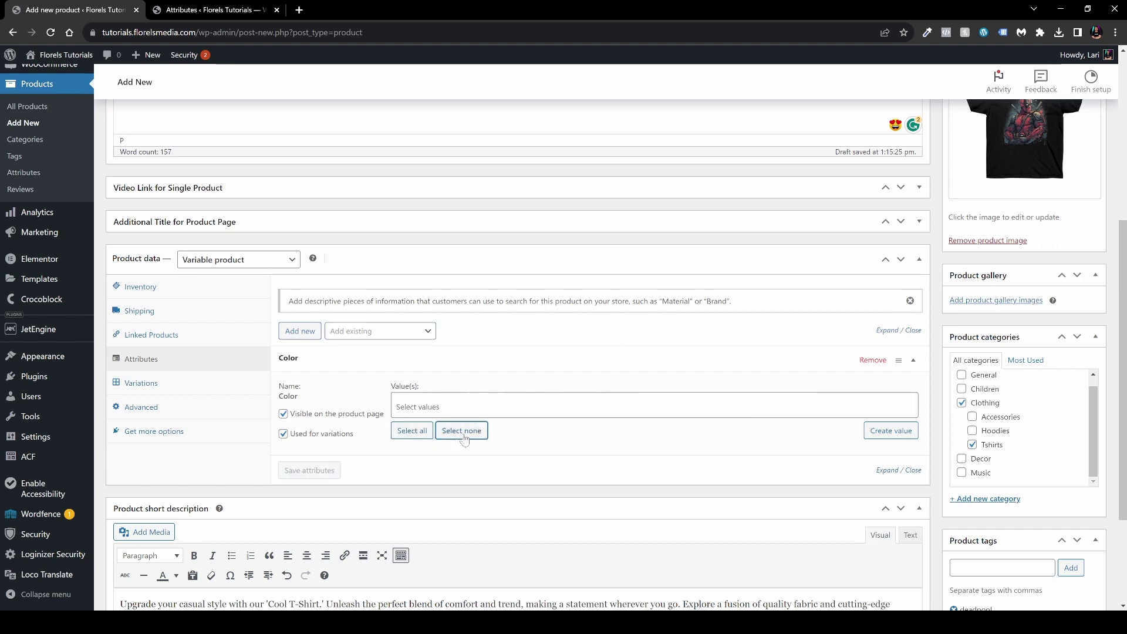
pyautogui.click(411, 433)
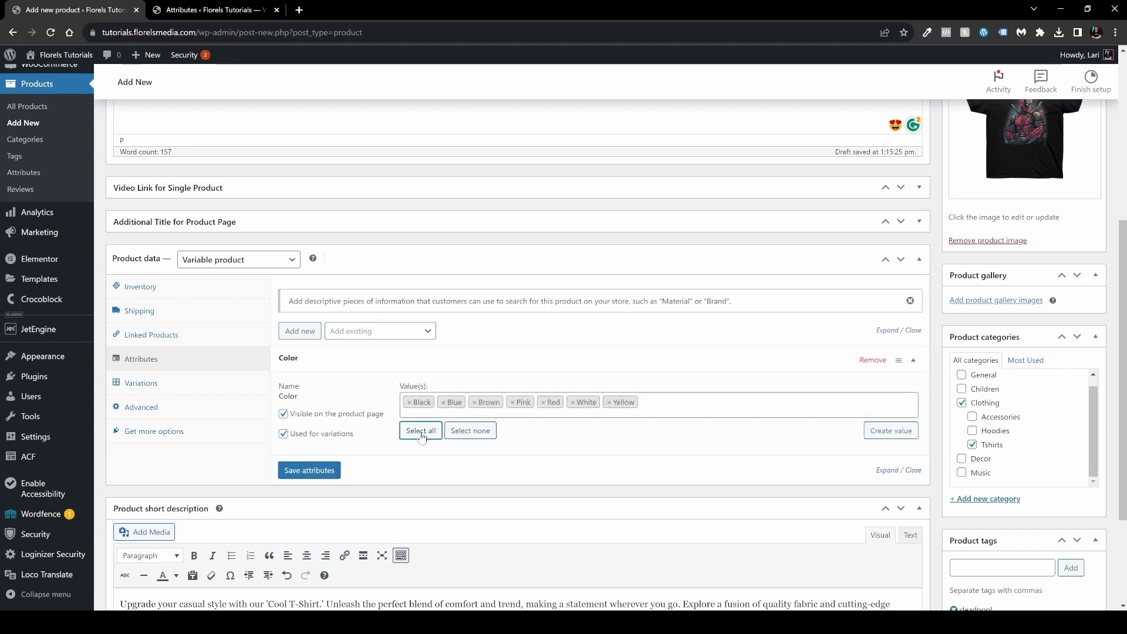
pyautogui.click(610, 403)
pyautogui.click(513, 403)
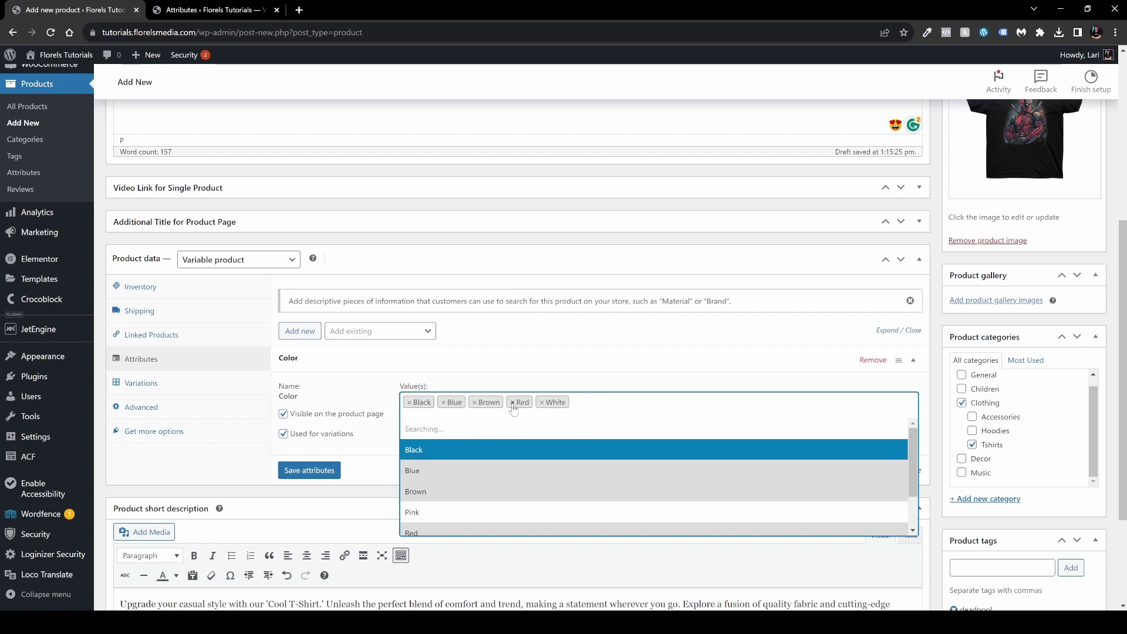
pyautogui.click(474, 402)
pyautogui.click(444, 402)
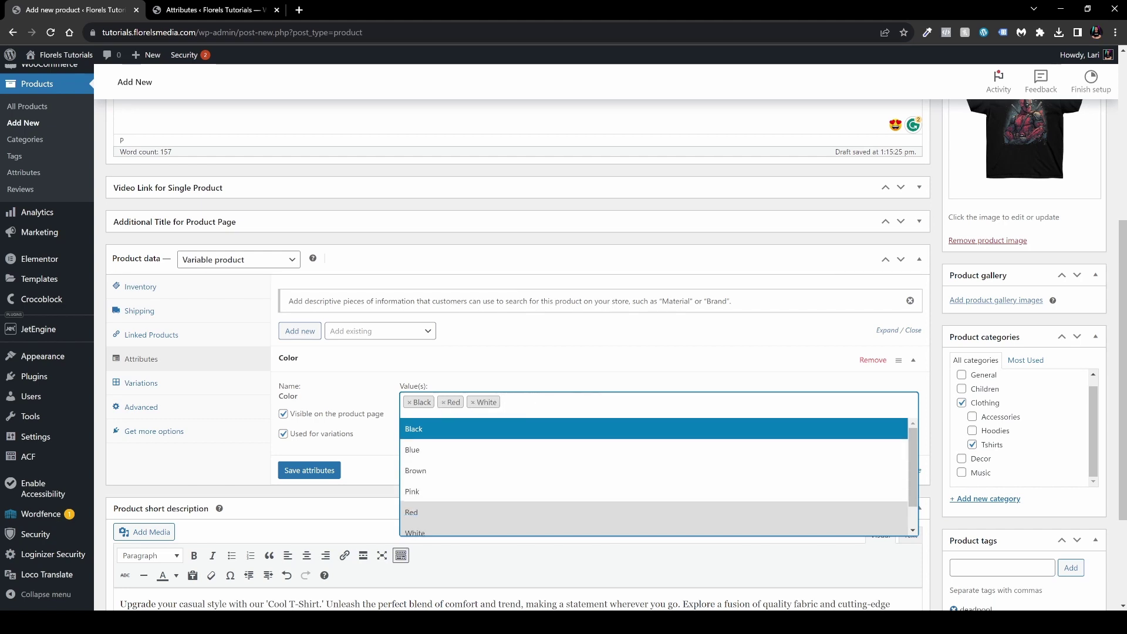
pyautogui.click(368, 396)
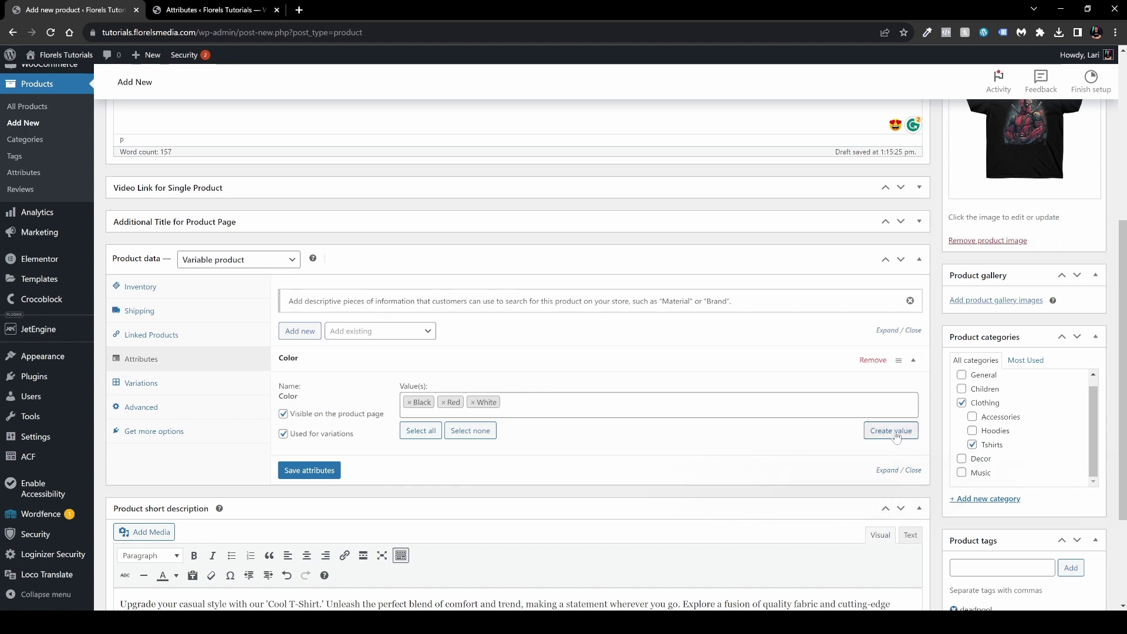
# Create a new Color value named Green from the product's attribute settings.
pyautogui.click(186, 11)
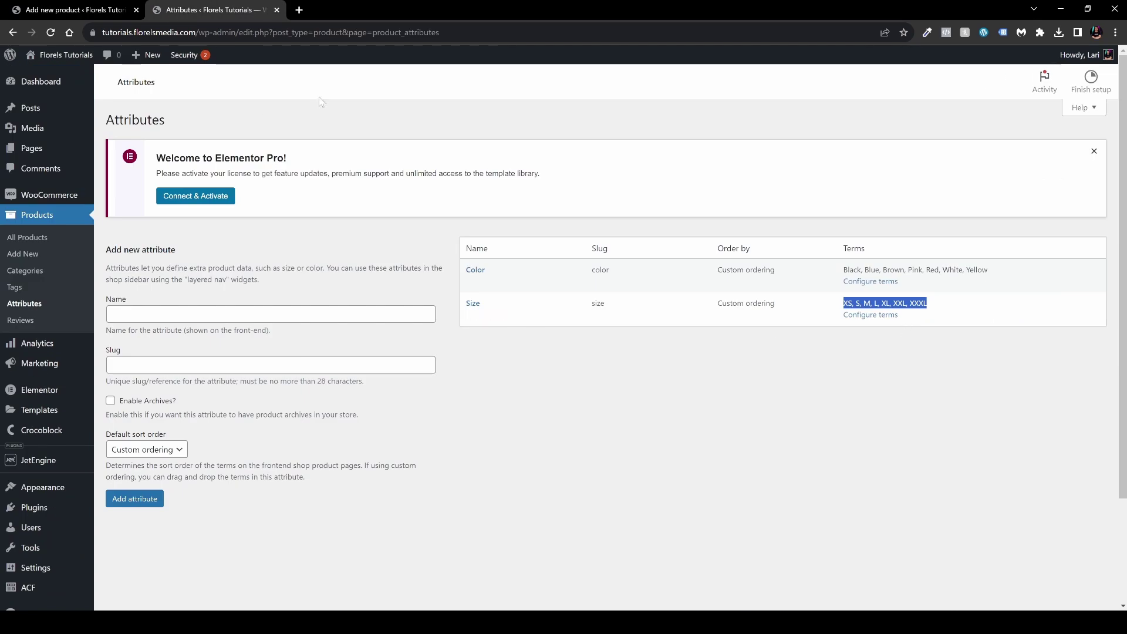
pyautogui.click(58, 16)
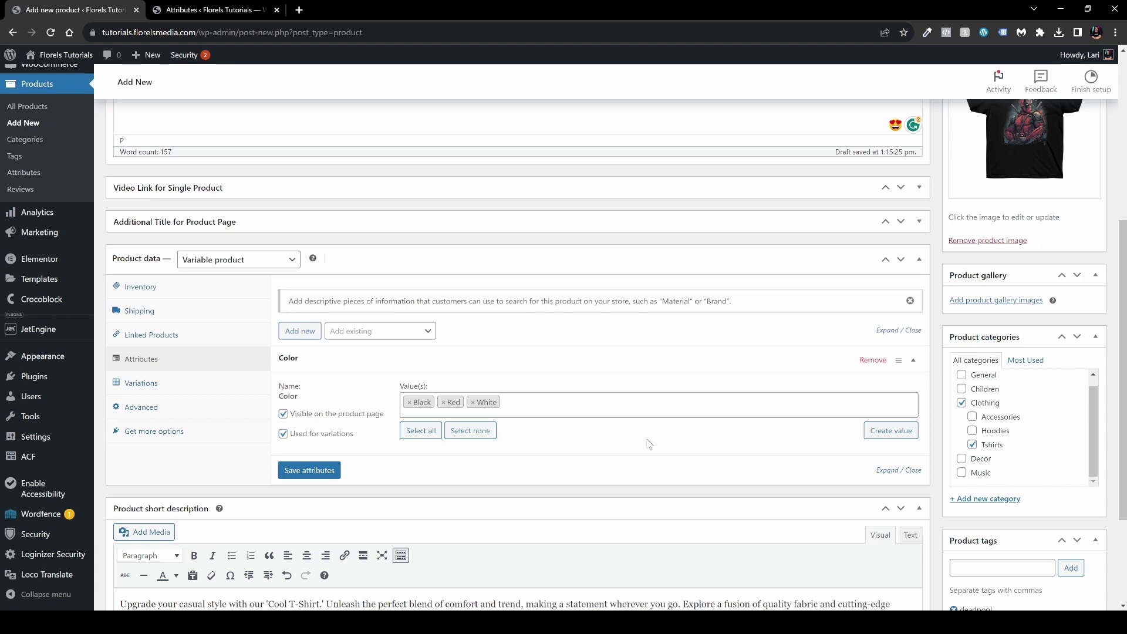
pyautogui.click(893, 436)
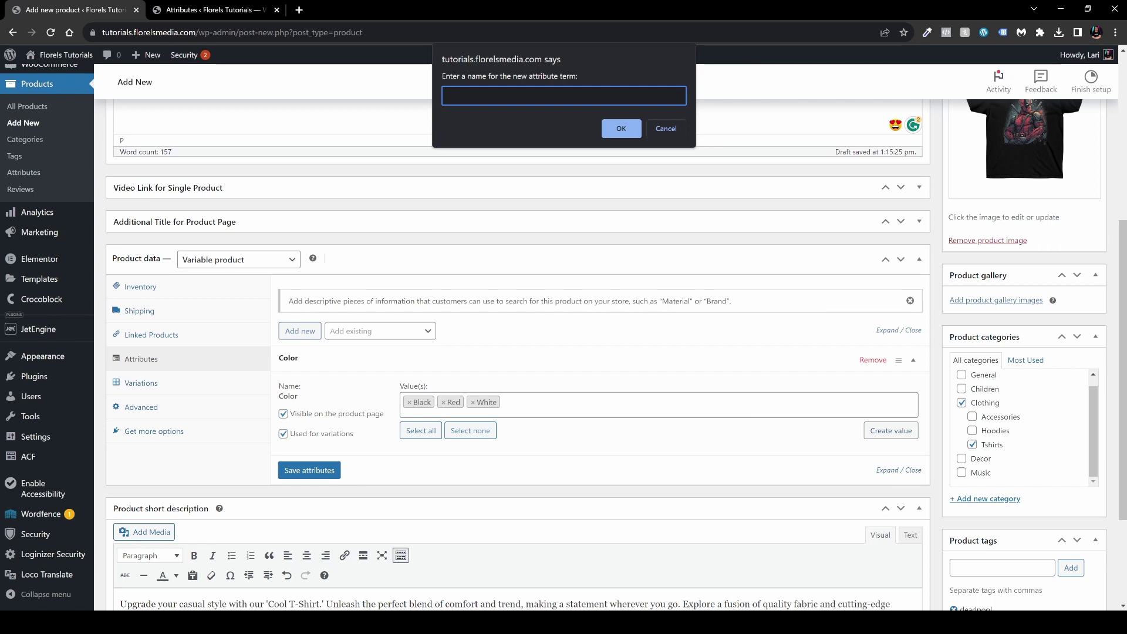
pyautogui.write('Green')
pyautogui.click(608, 133)
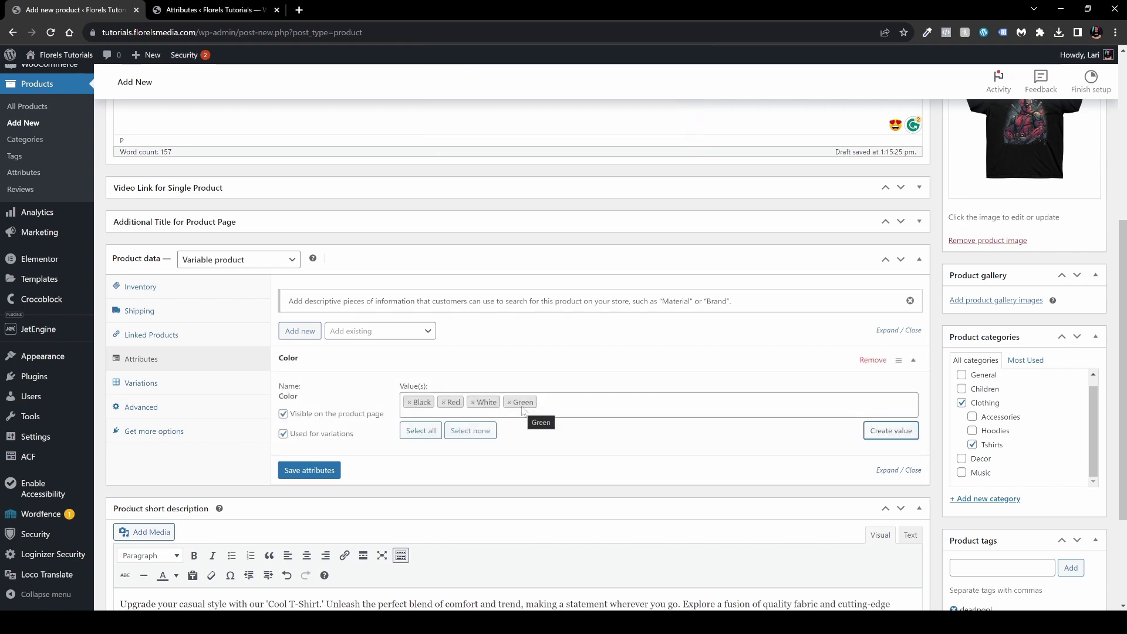
# Reload the store's attributes list, check the Color terms for Green and return to the product page.
pyautogui.click(211, 10)
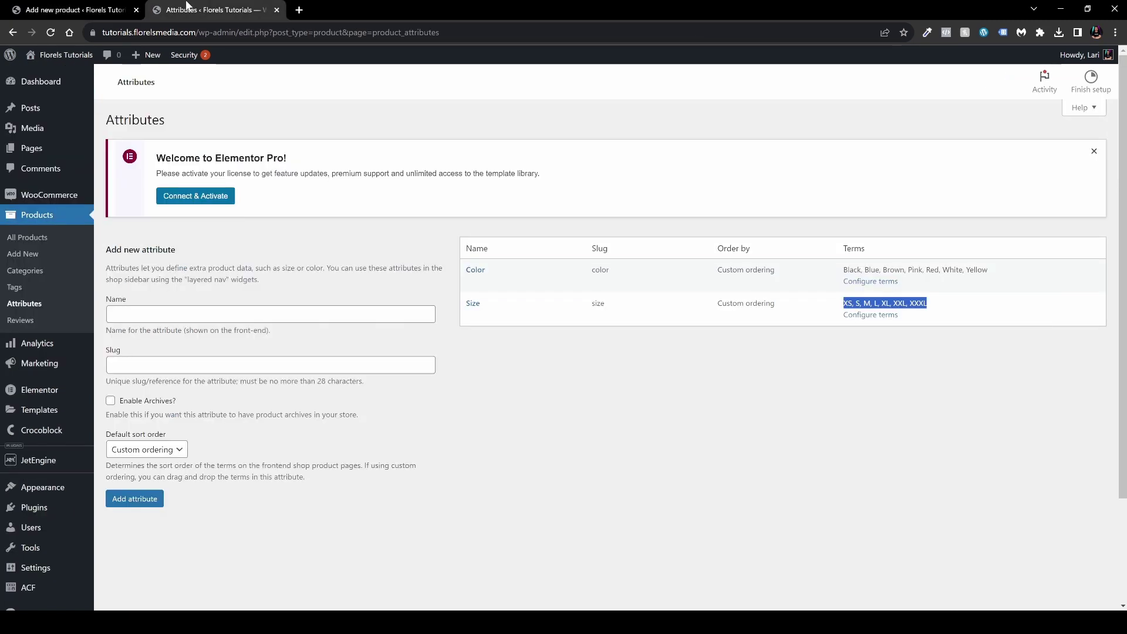
pyautogui.click(860, 374)
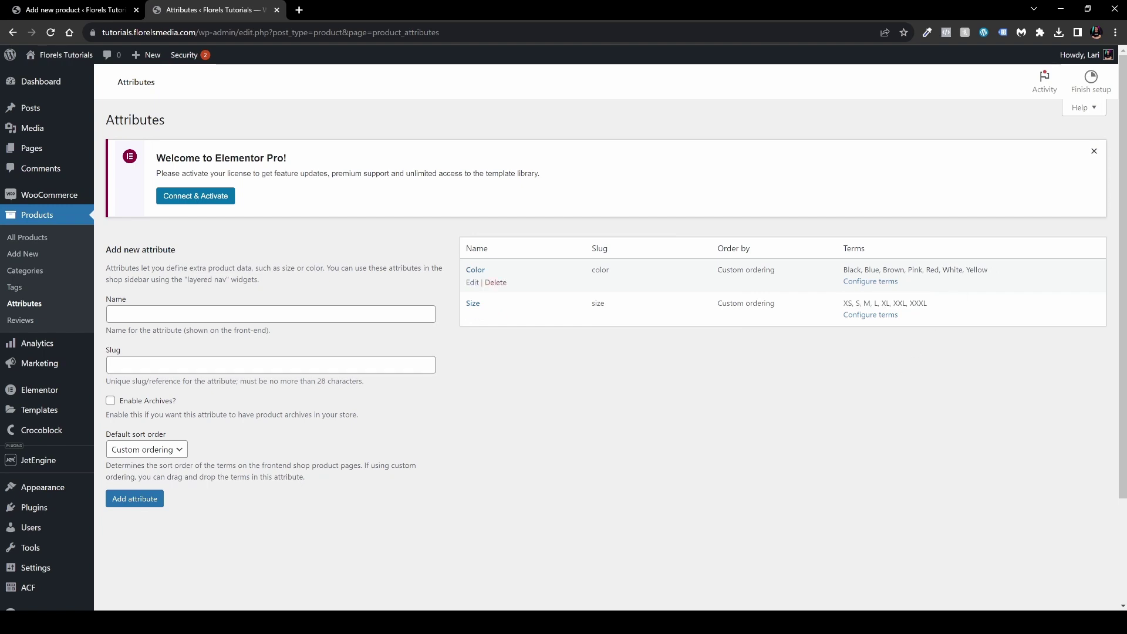
pyautogui.moveTo(987, 269); pyautogui.dragTo(842, 269)
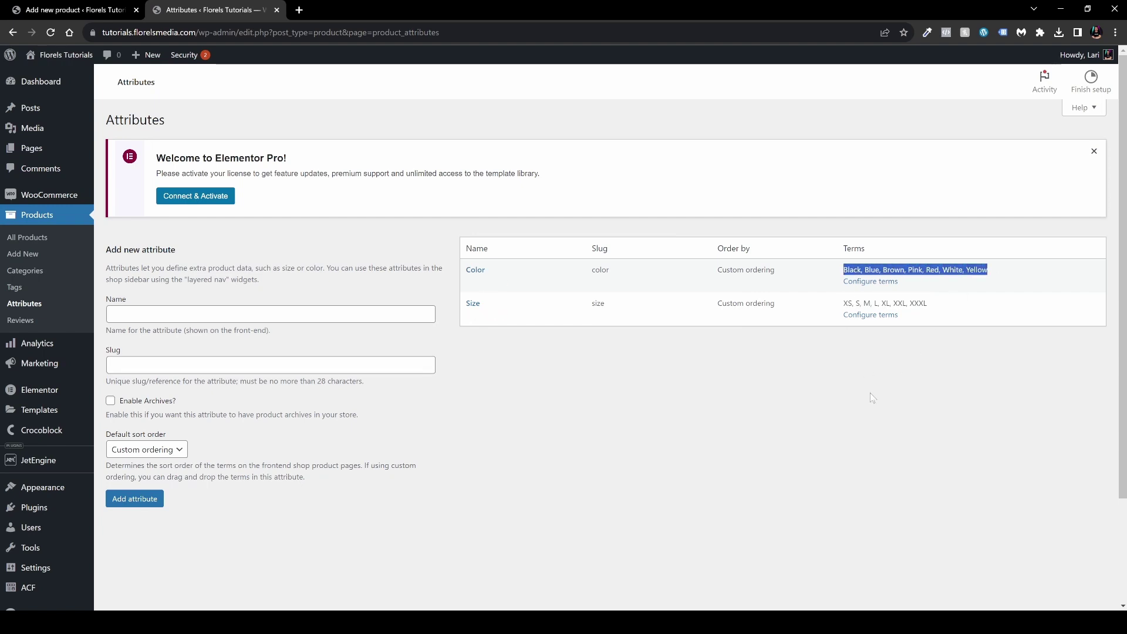
pyautogui.click(50, 32)
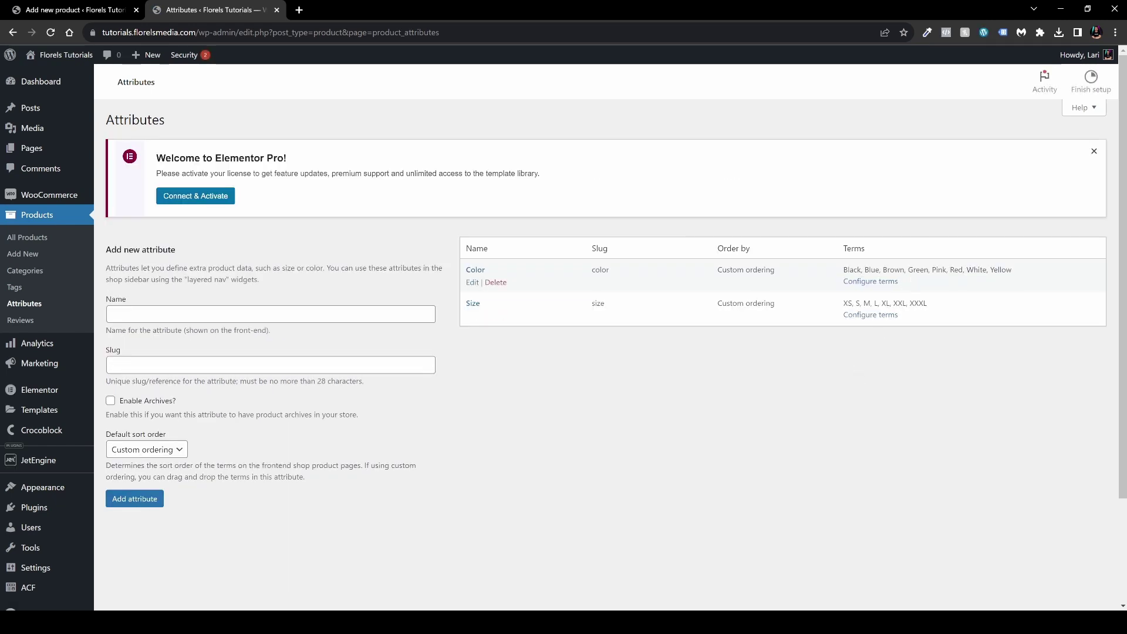
pyautogui.moveTo(907, 270); pyautogui.dragTo(927, 269)
pyautogui.click(57, 10)
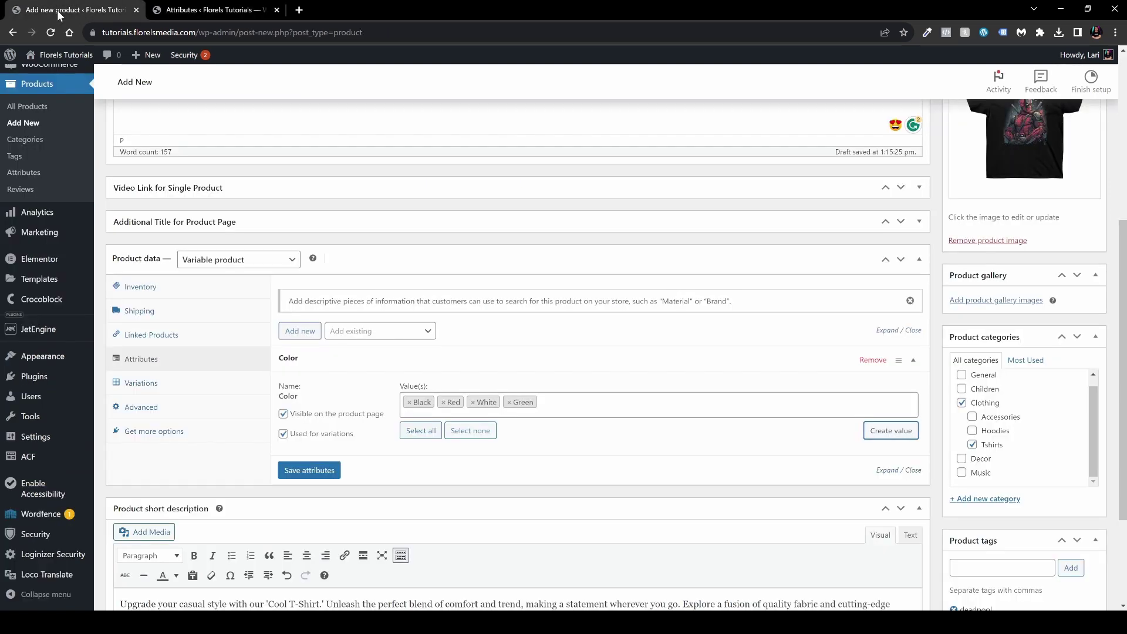
# Remove Green from the product's Color values and save the attributes.
pyautogui.click(508, 402)
pyautogui.click(352, 387)
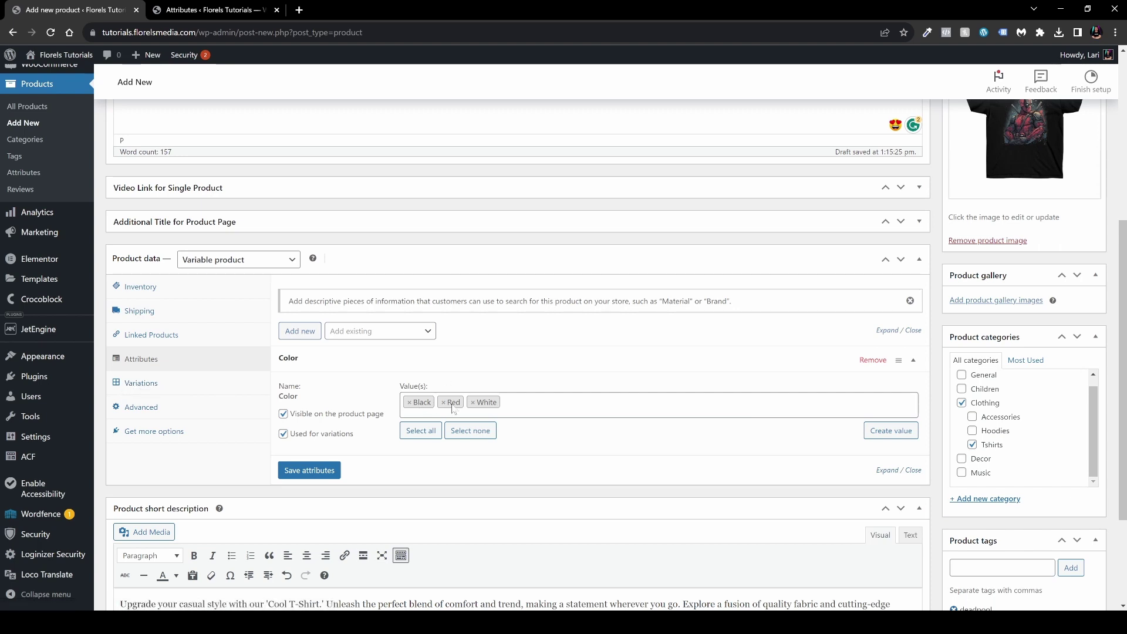
pyautogui.click(330, 472)
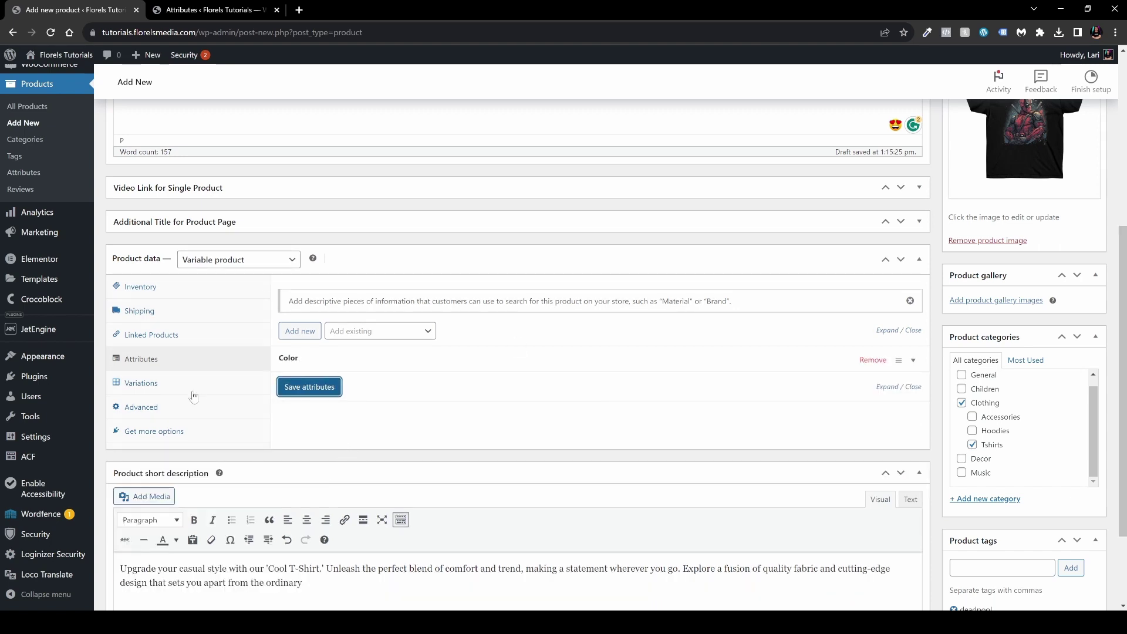
# Generate all variations of the product from its saved attributes.
pyautogui.click(162, 384)
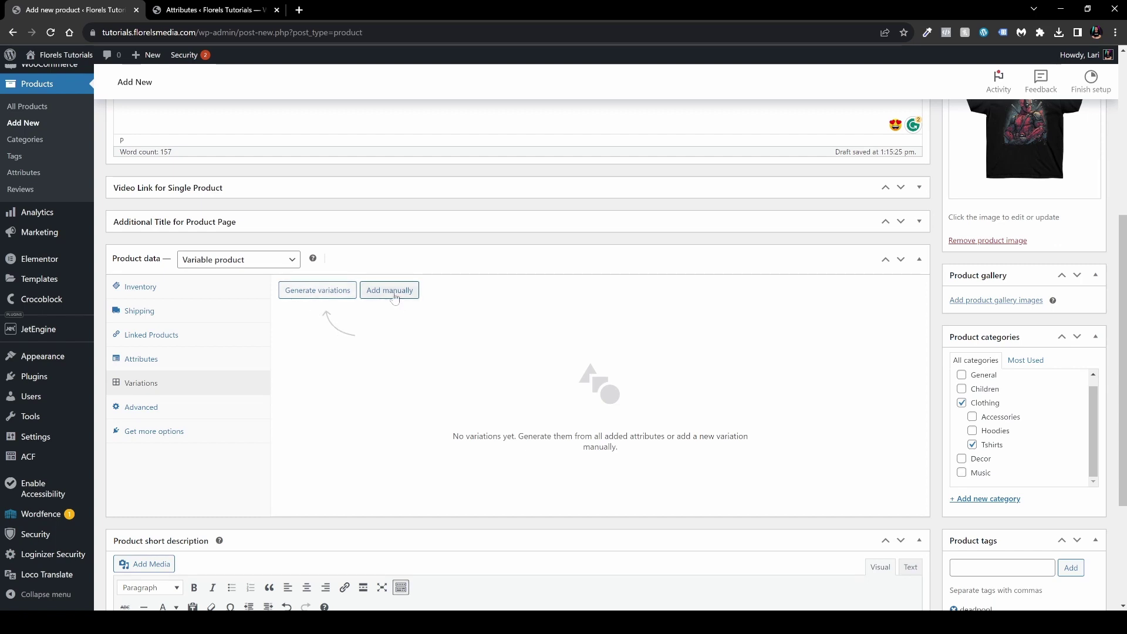
pyautogui.click(312, 294)
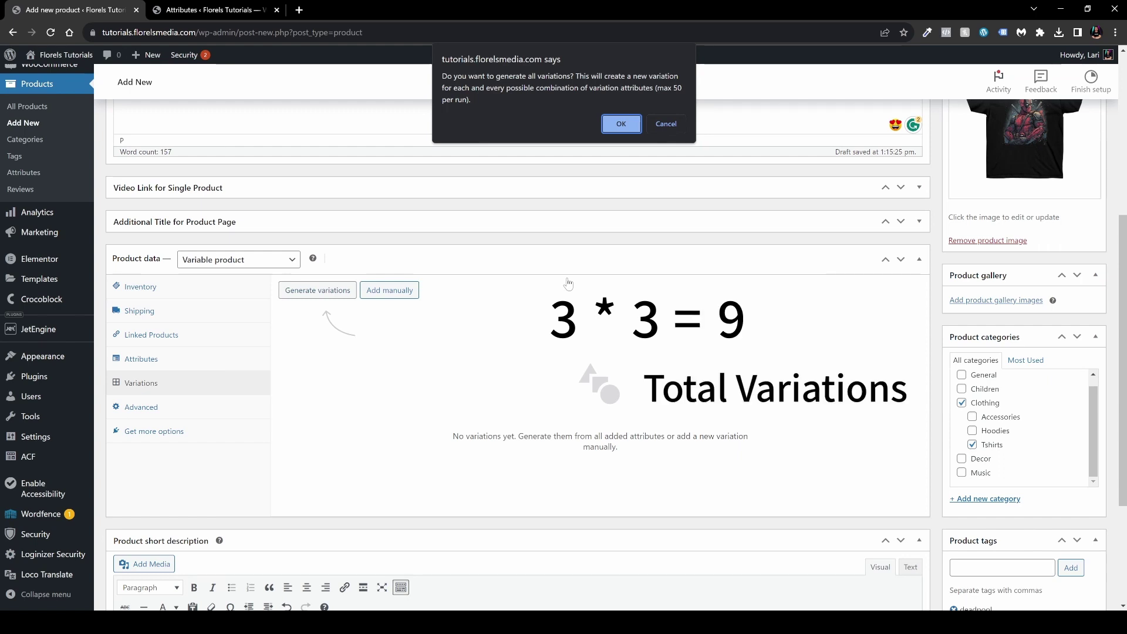
pyautogui.click(620, 124)
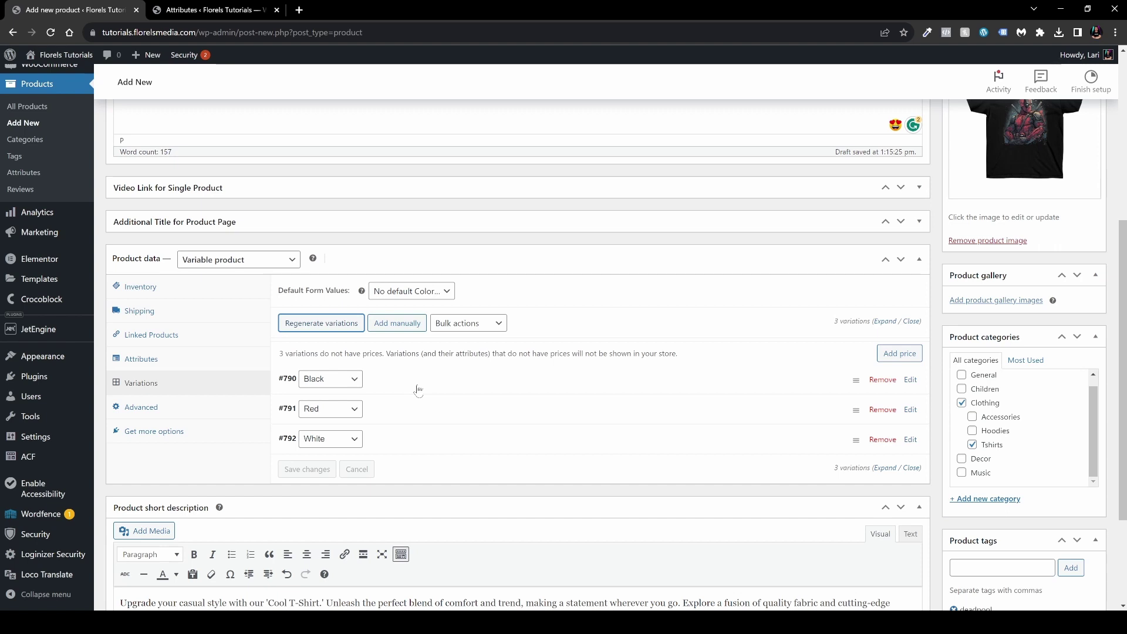
# Expand the Black variation and set the black T-shirt picture 22089-2.webp as its variation image.
pyautogui.click(398, 387)
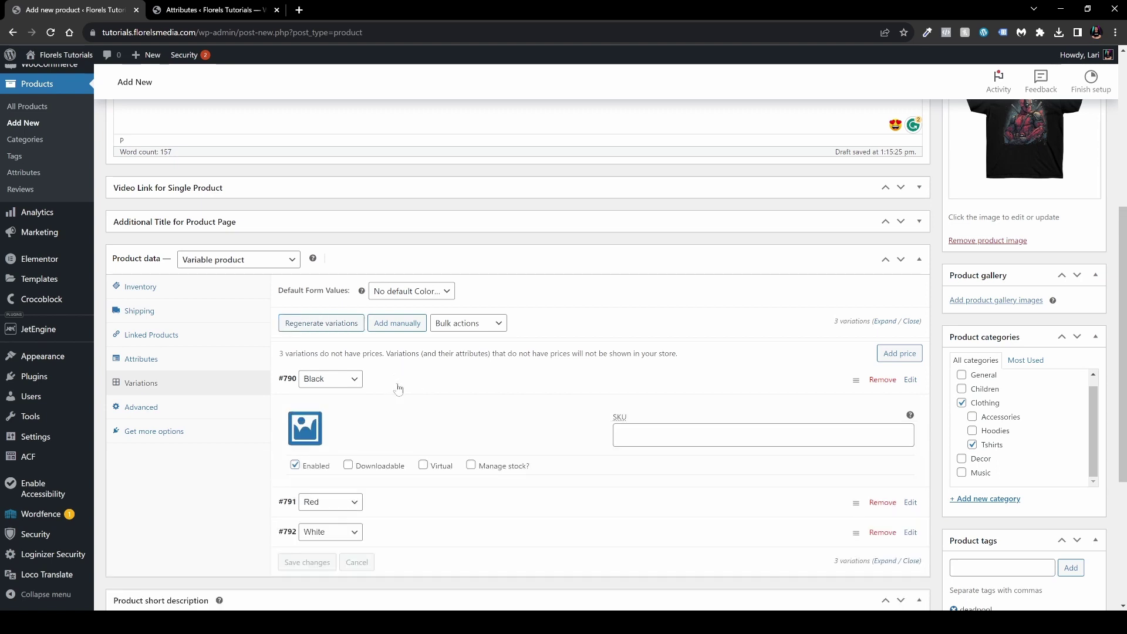
pyautogui.click(398, 386)
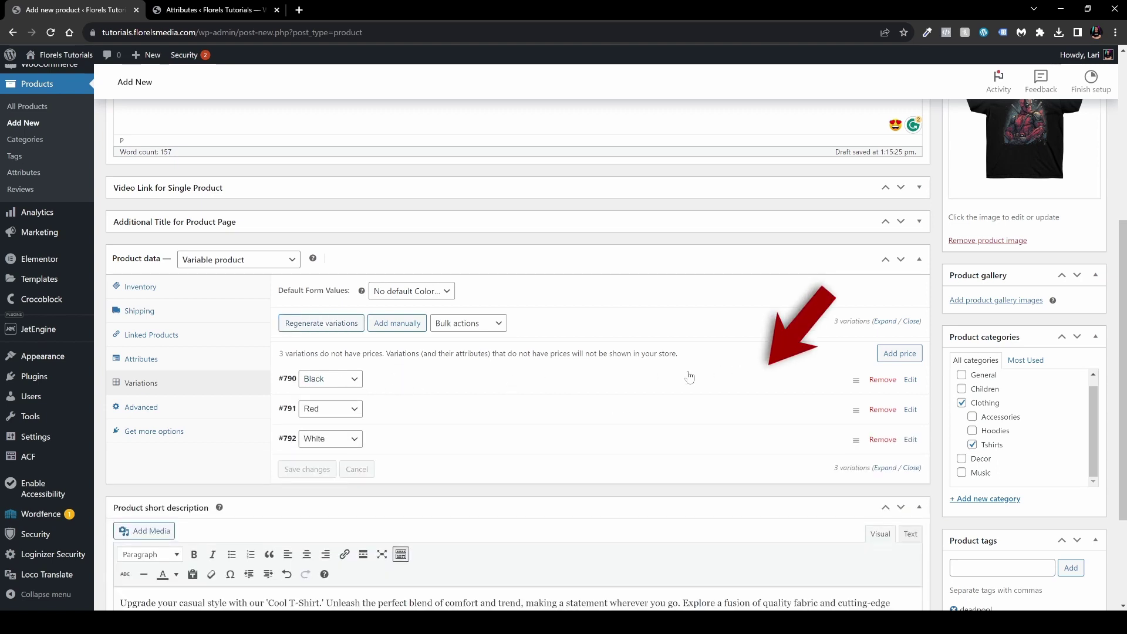
pyautogui.click(380, 387)
pyautogui.scroll(-3, 456, 277)
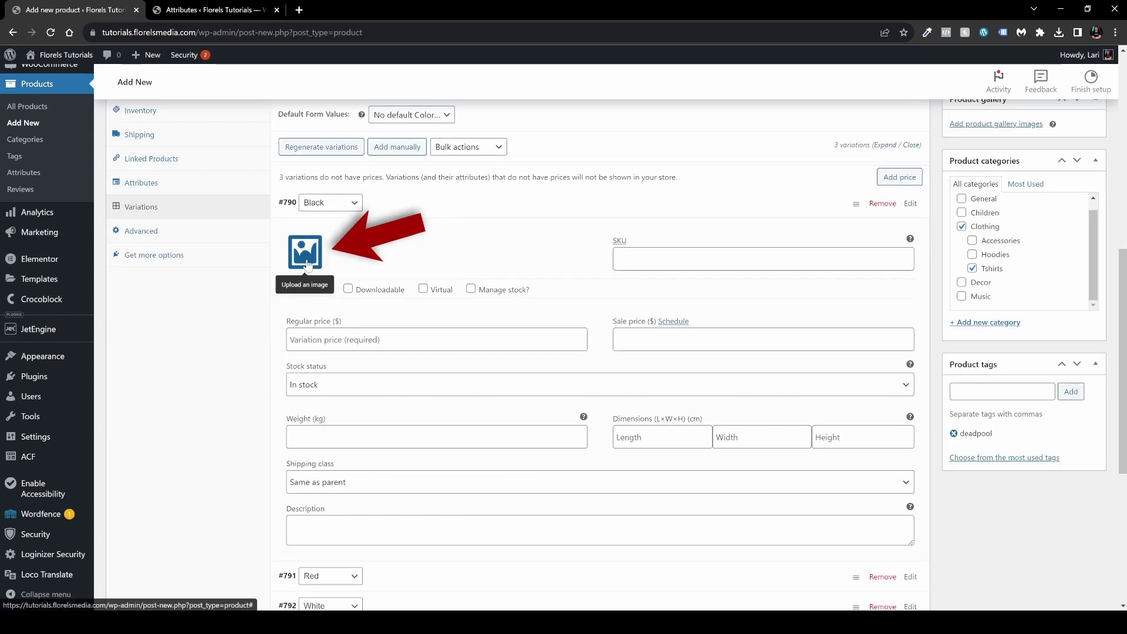
pyautogui.scroll(3, 376, 271)
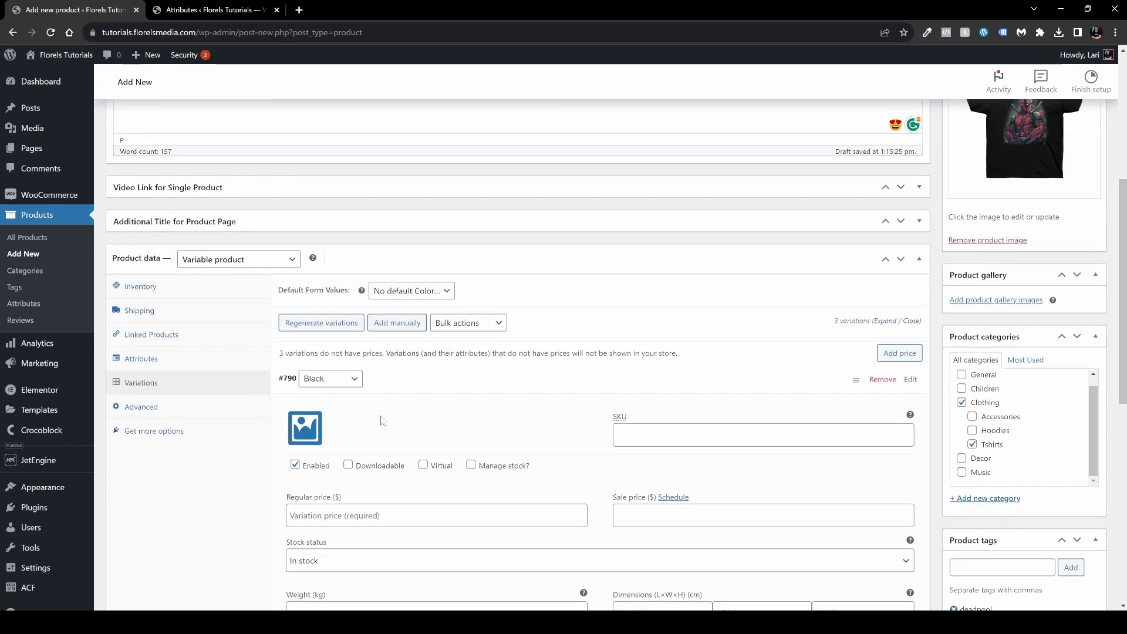
pyautogui.scroll(1, 901, 256)
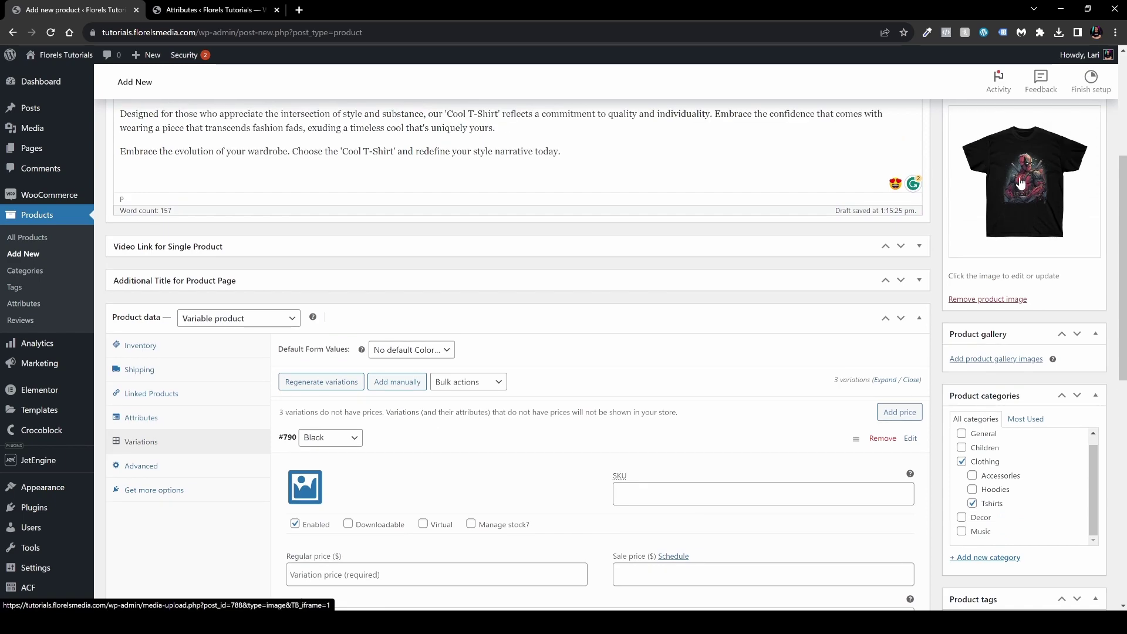
pyautogui.scroll(-2, 176, 415)
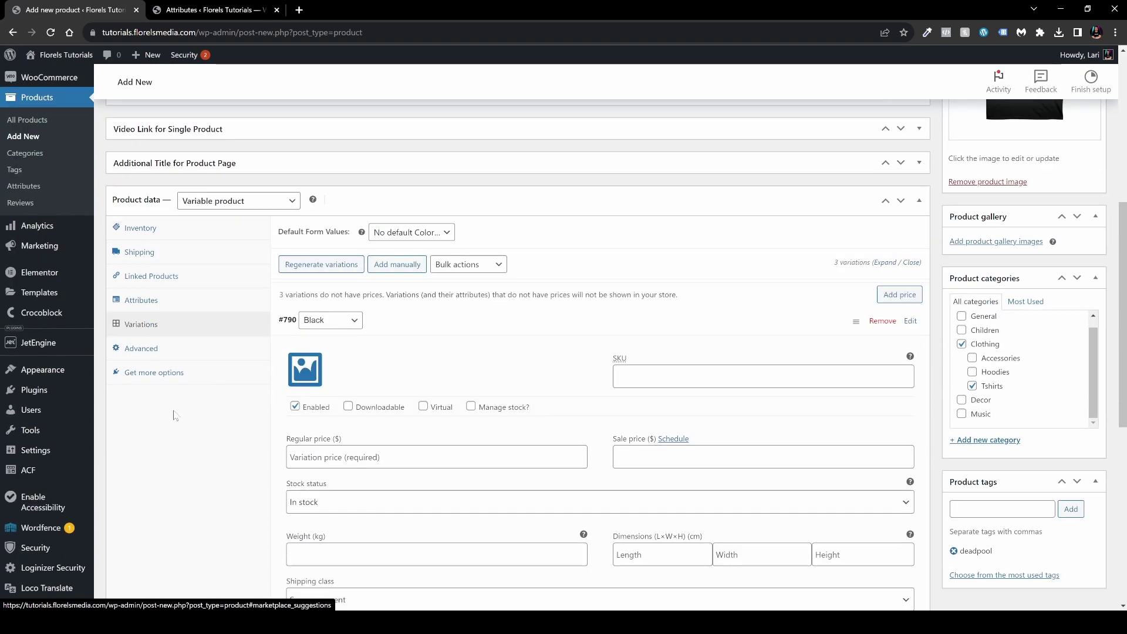
pyautogui.click(305, 373)
pyautogui.click(67, 201)
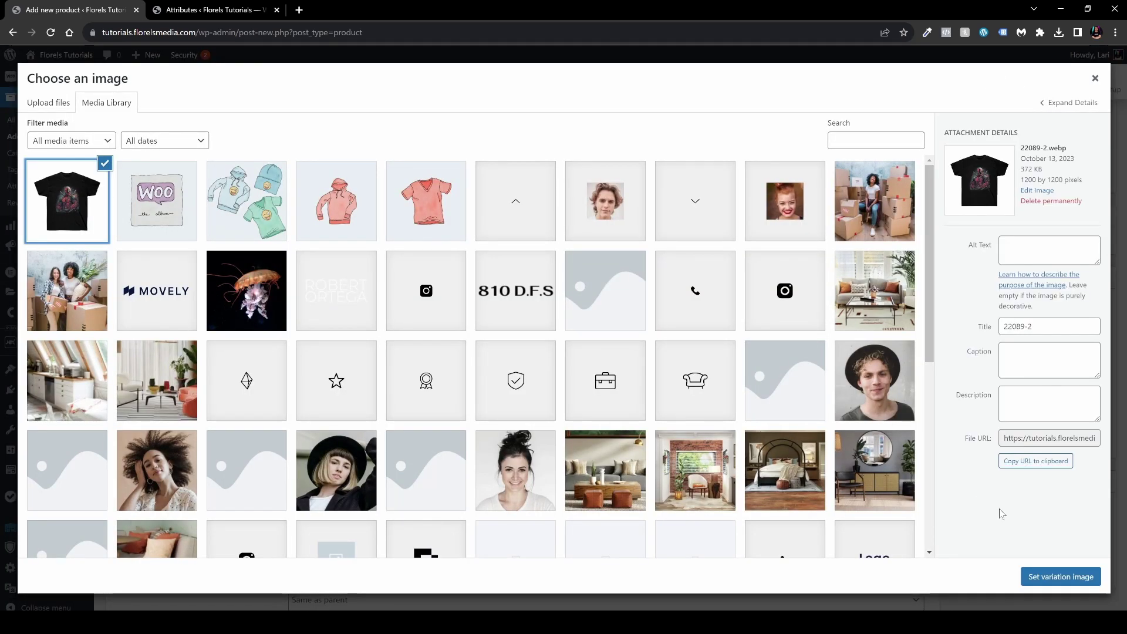
pyautogui.click(1060, 577)
# Set the Black variation's regular price to $35 and its sale price to $25.
pyautogui.scroll(-2, 563, 341)
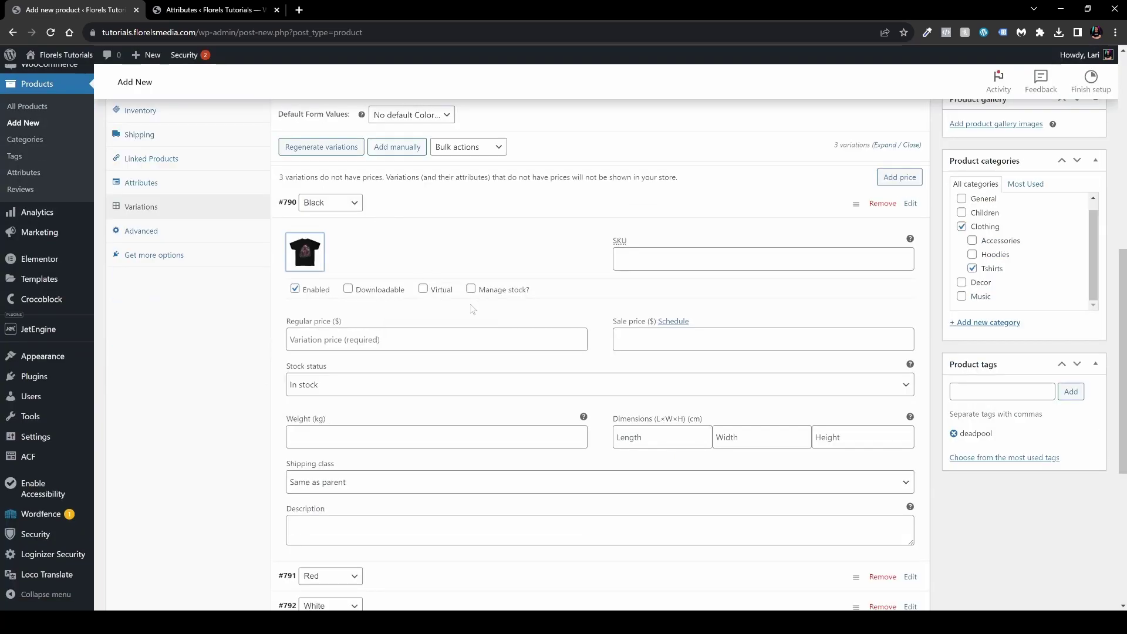
pyautogui.click(422, 342)
pyautogui.write('35')
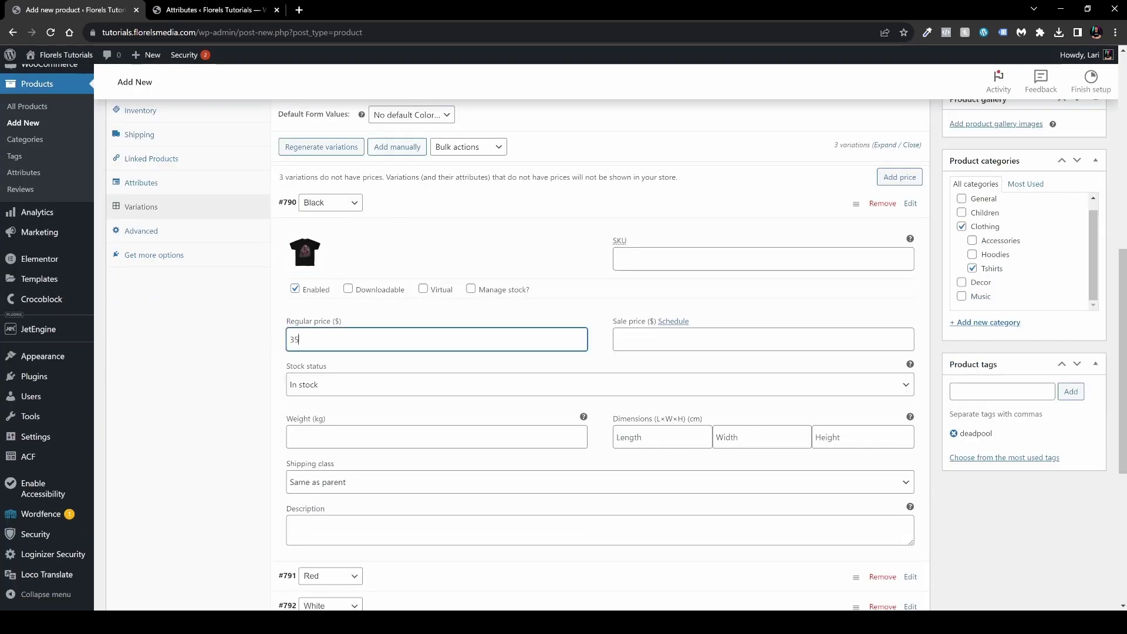
pyautogui.click(608, 359)
pyautogui.press('Tab')
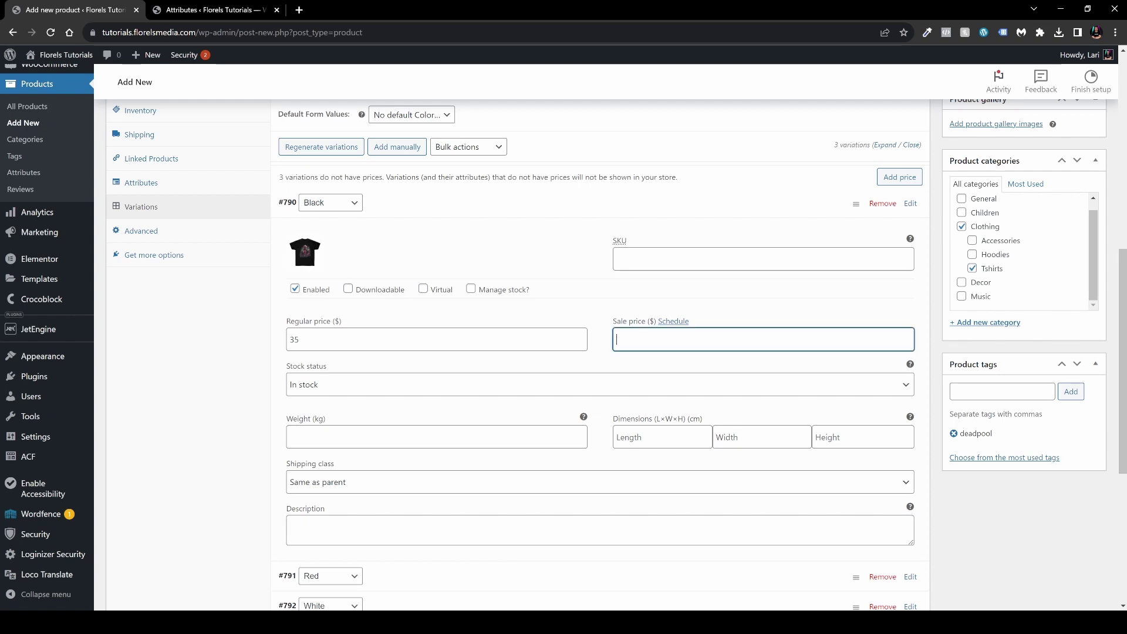
pyautogui.write('25')
pyautogui.scroll(-1, 570, 374)
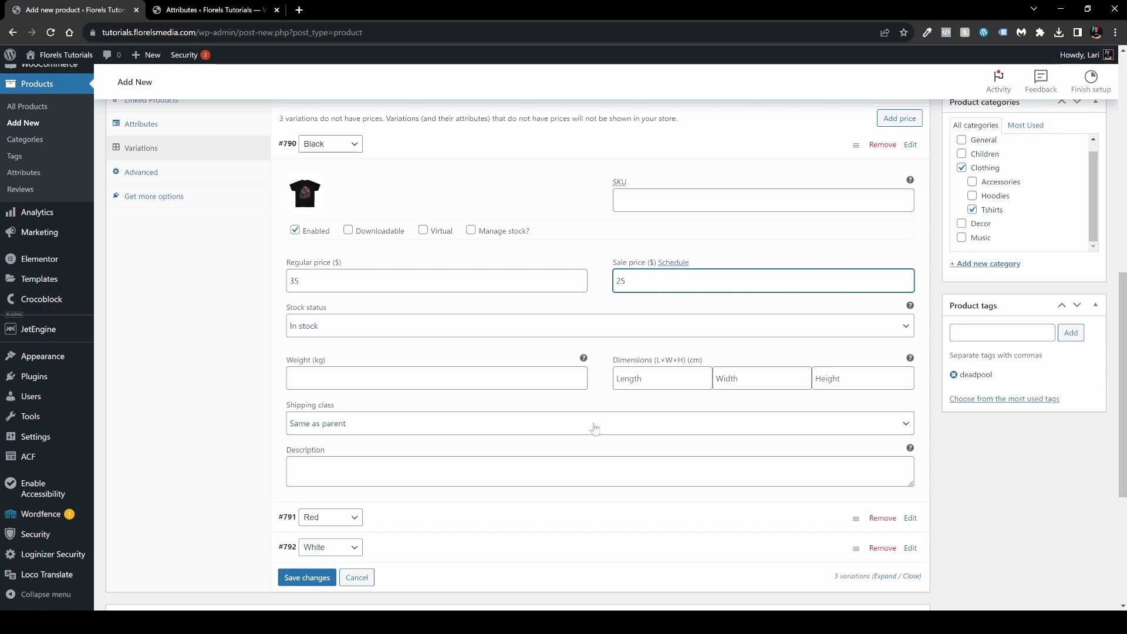
pyautogui.scroll(-2, 416, 443)
pyautogui.scroll(3, 578, 358)
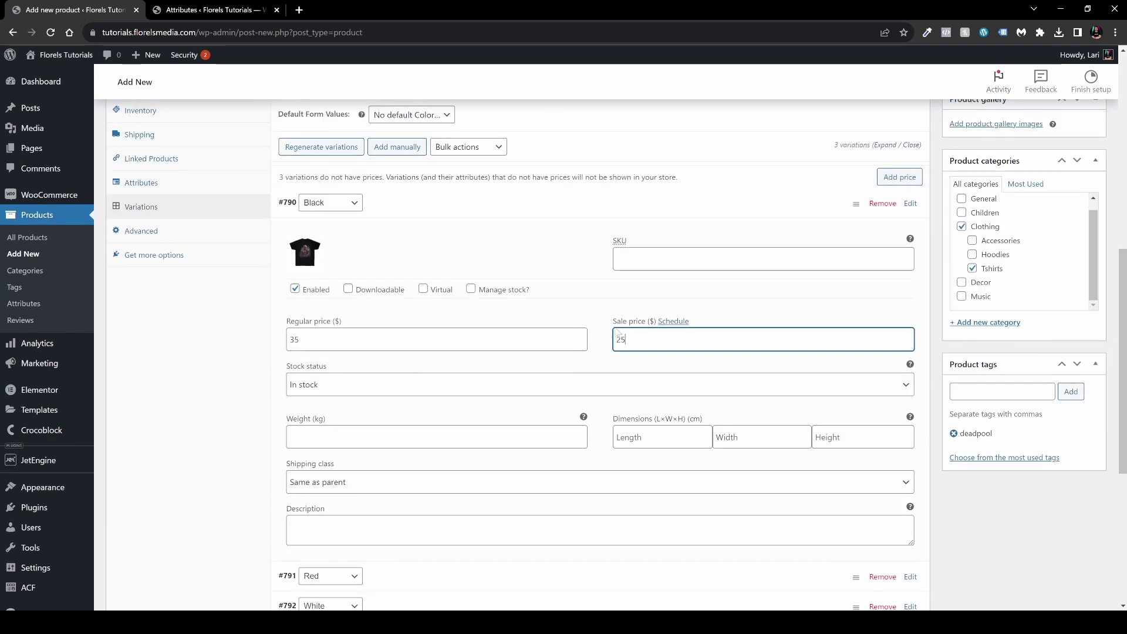
pyautogui.click(546, 212)
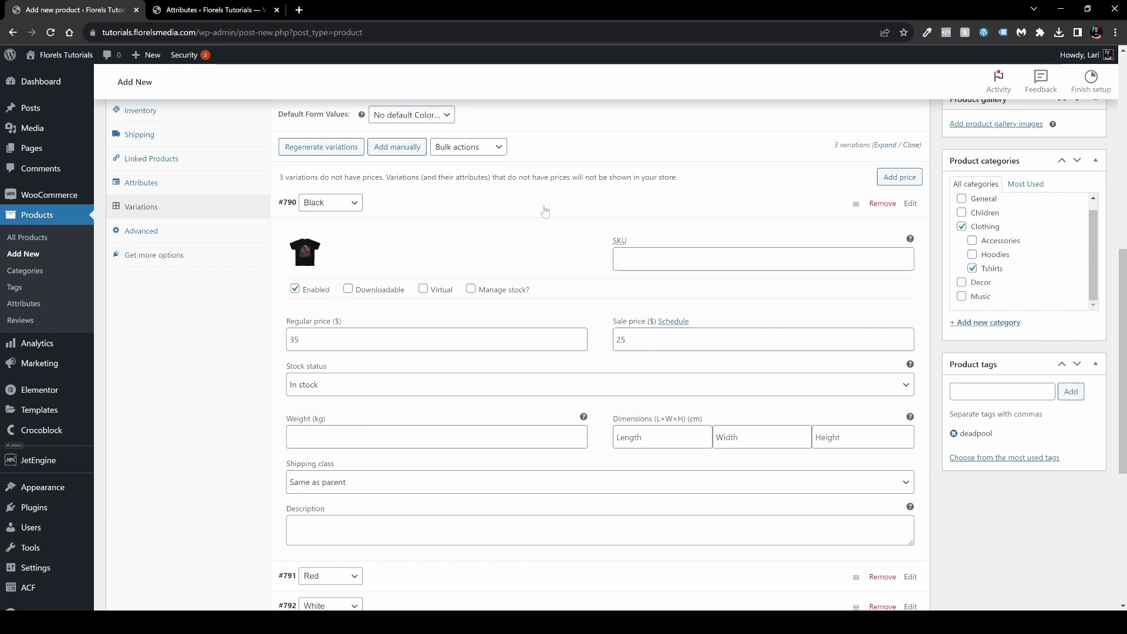
# Add a price of 35 to all variations that have no price.
pyautogui.scroll(1, 533, 266)
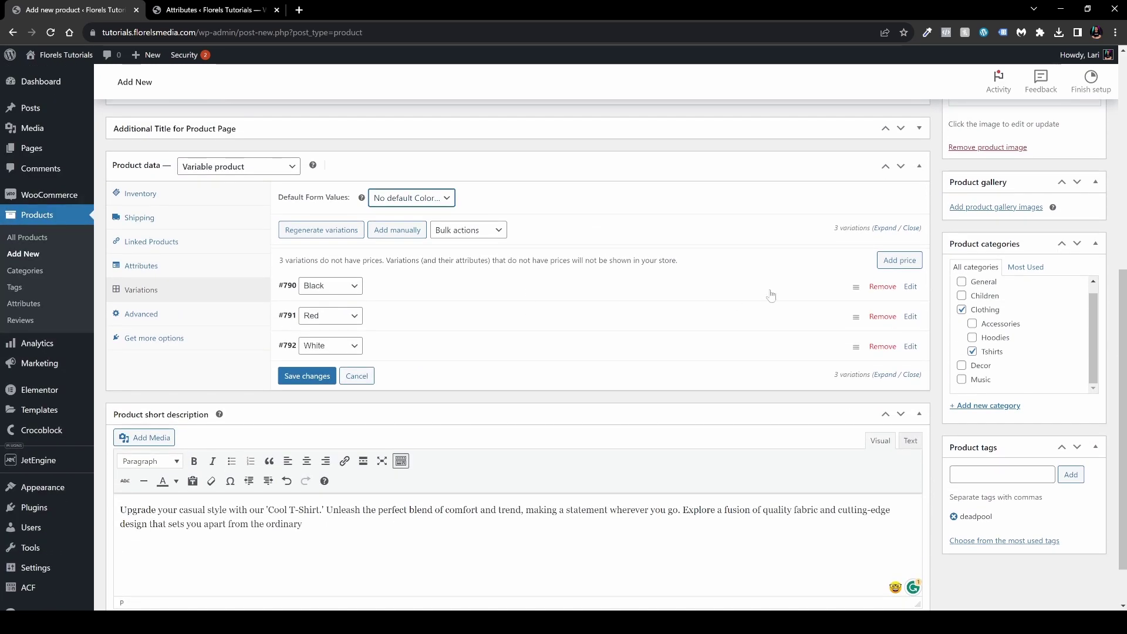
pyautogui.click(895, 261)
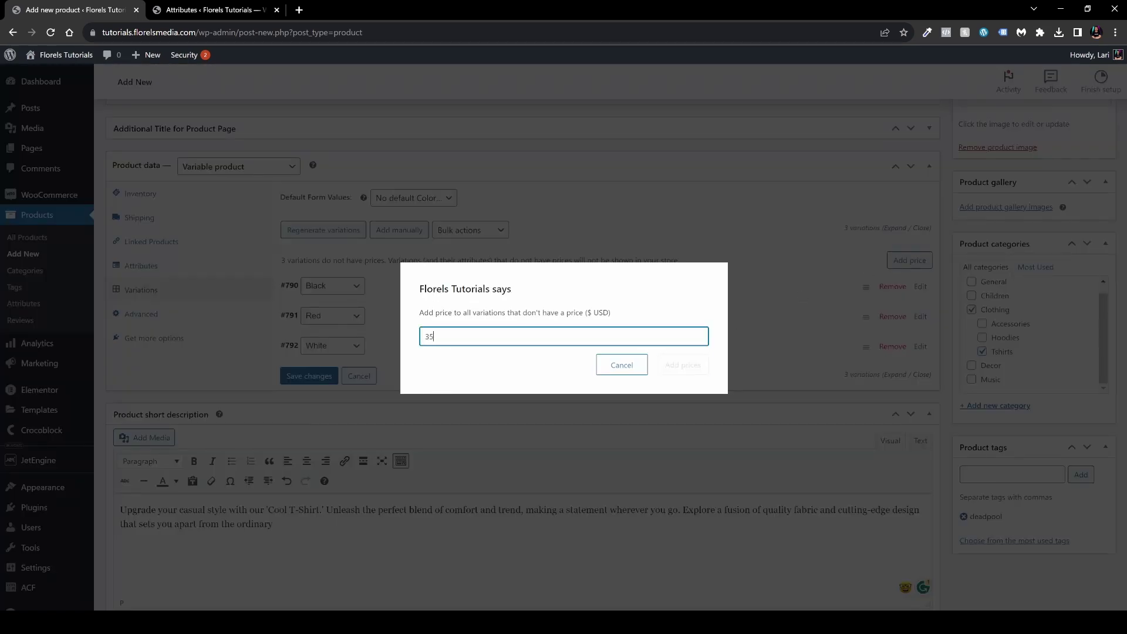
pyautogui.click(684, 367)
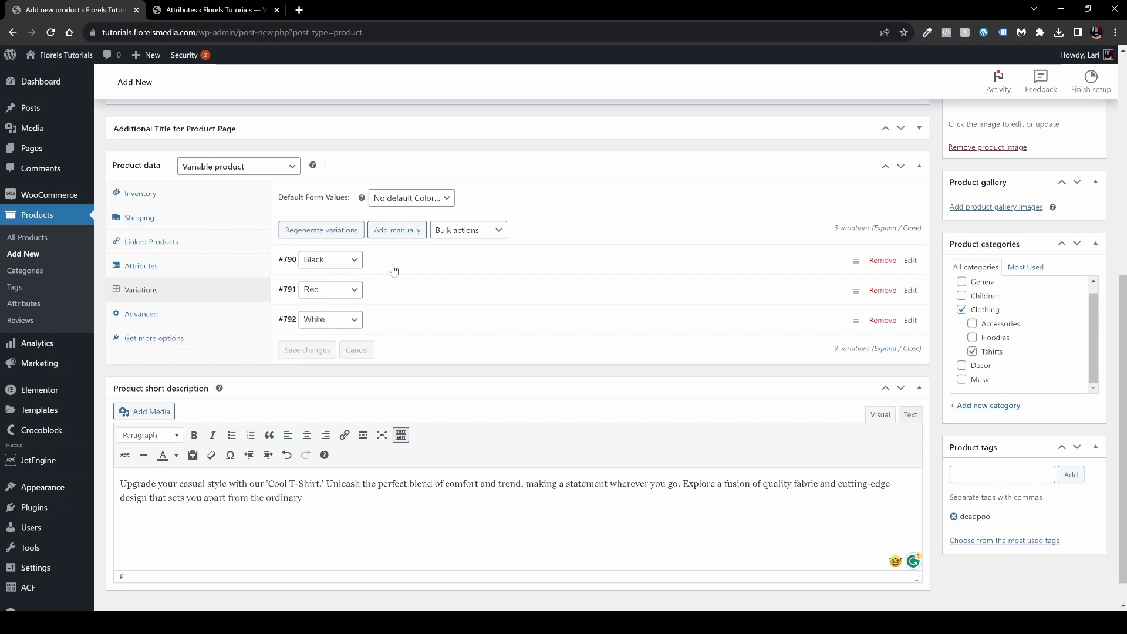
# Set the Red variation's sale price to $25.
pyautogui.click(426, 297)
pyautogui.scroll(-1, 428, 296)
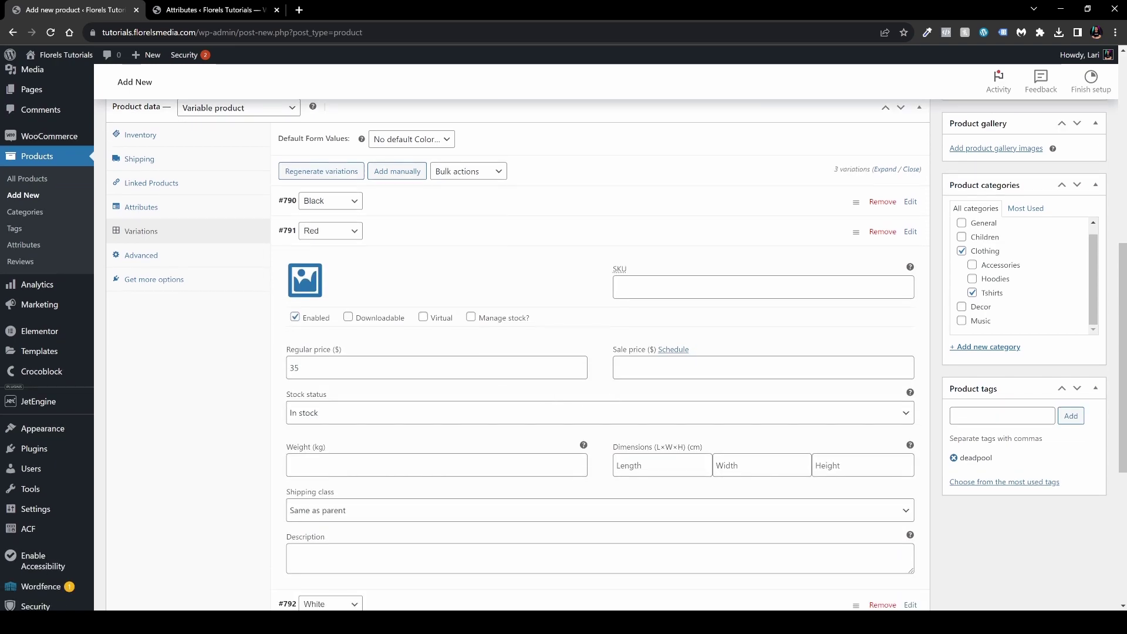
pyautogui.click(763, 367)
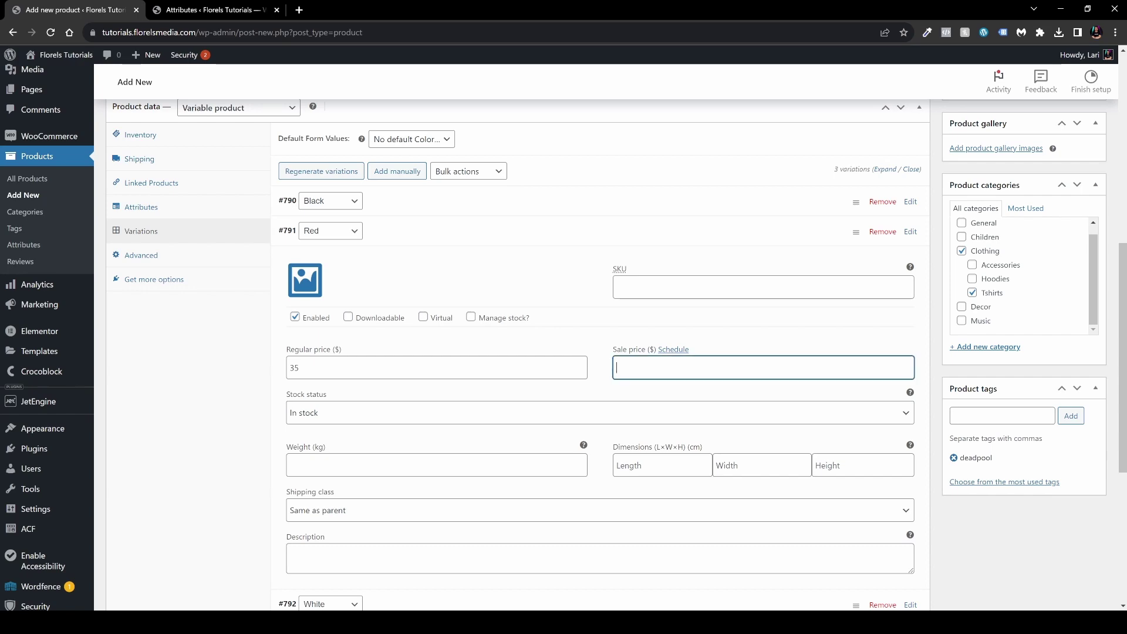
pyautogui.write('25')
pyautogui.click(441, 239)
# Set the White variation's sale price to $25.
pyautogui.click(403, 262)
pyautogui.click(763, 397)
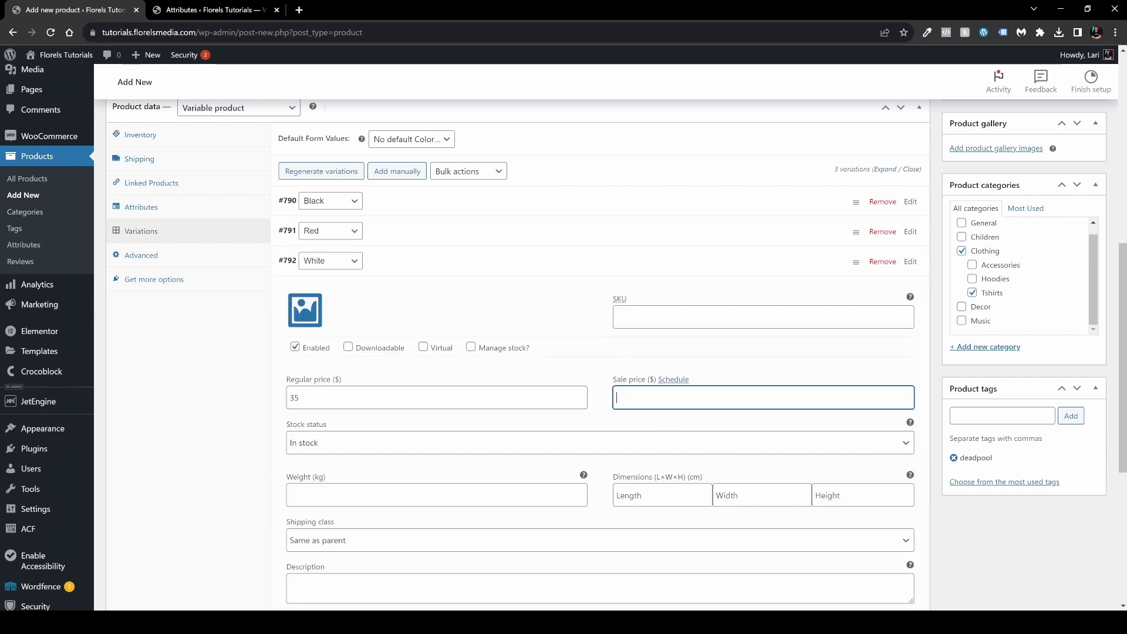
pyautogui.write('25')
pyautogui.click(440, 261)
pyautogui.scroll(2, 563, 341)
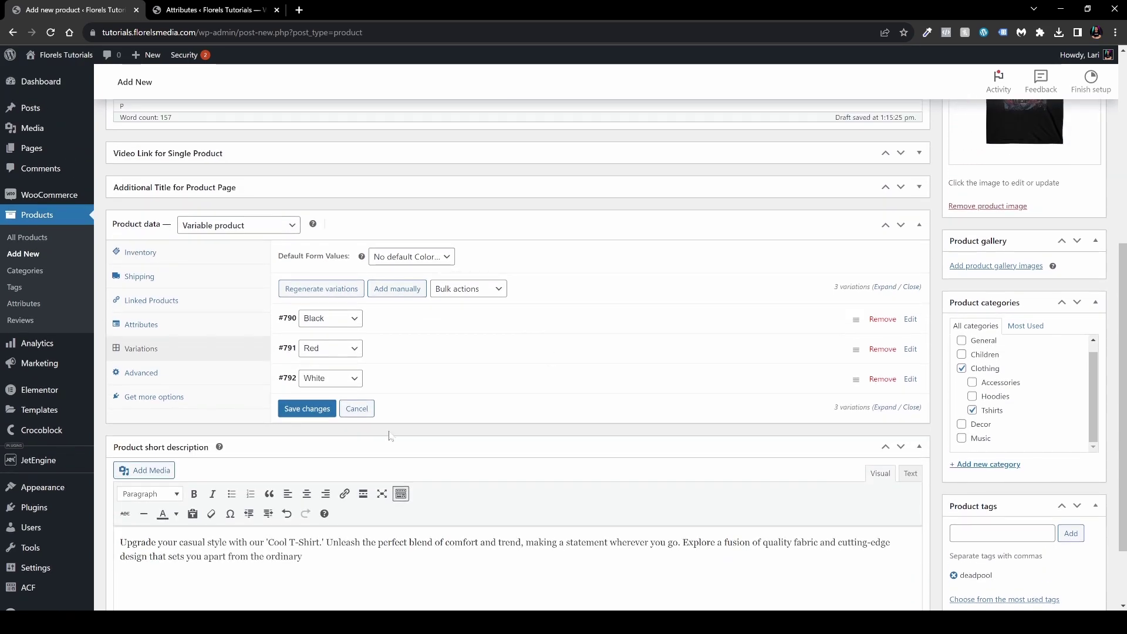
# Save the variation changes and publish the product.
pyautogui.click(299, 411)
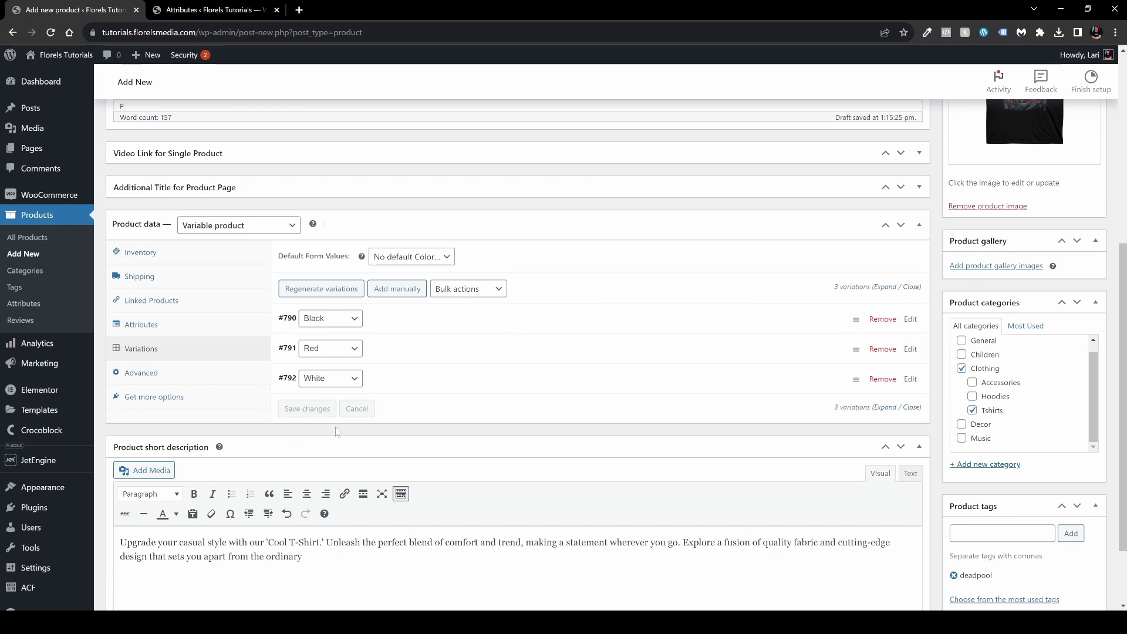
pyautogui.scroll(6, 497, 437)
pyautogui.press('F5')
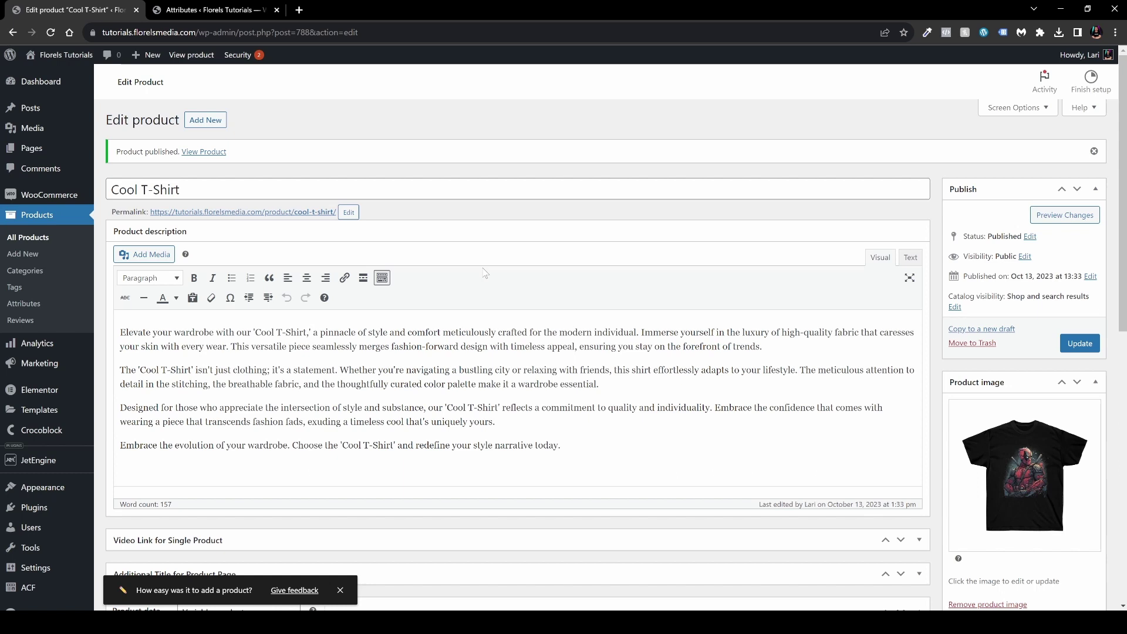
# View the published Cool T-Shirt page in a new tab and examine its prices and Color options.
pyautogui.middleClick(272, 213)
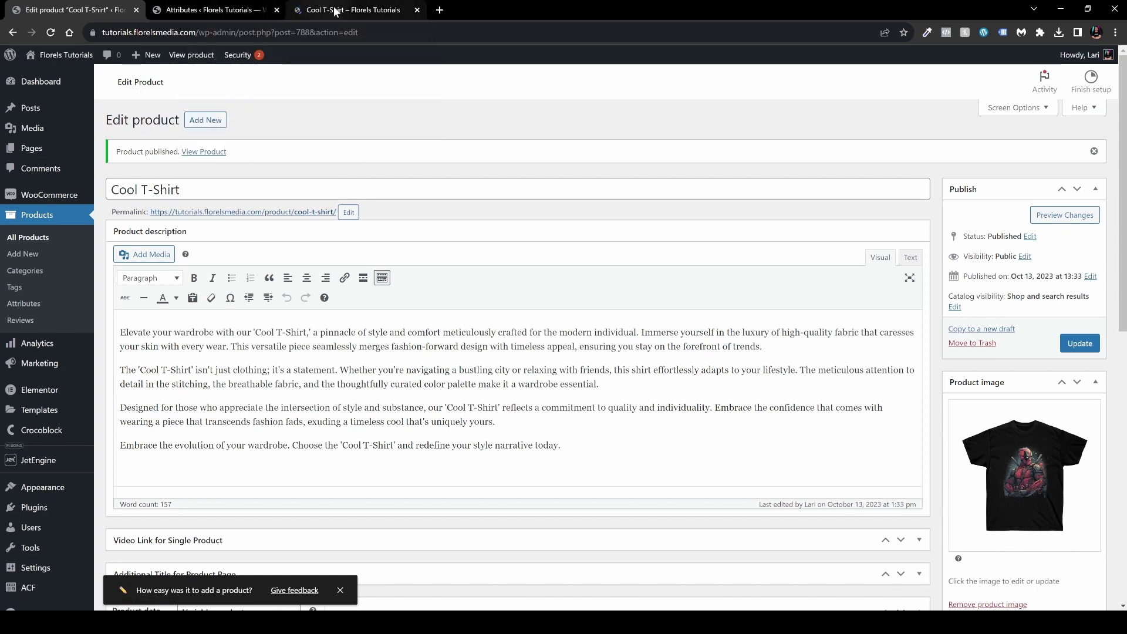
pyautogui.click(352, 10)
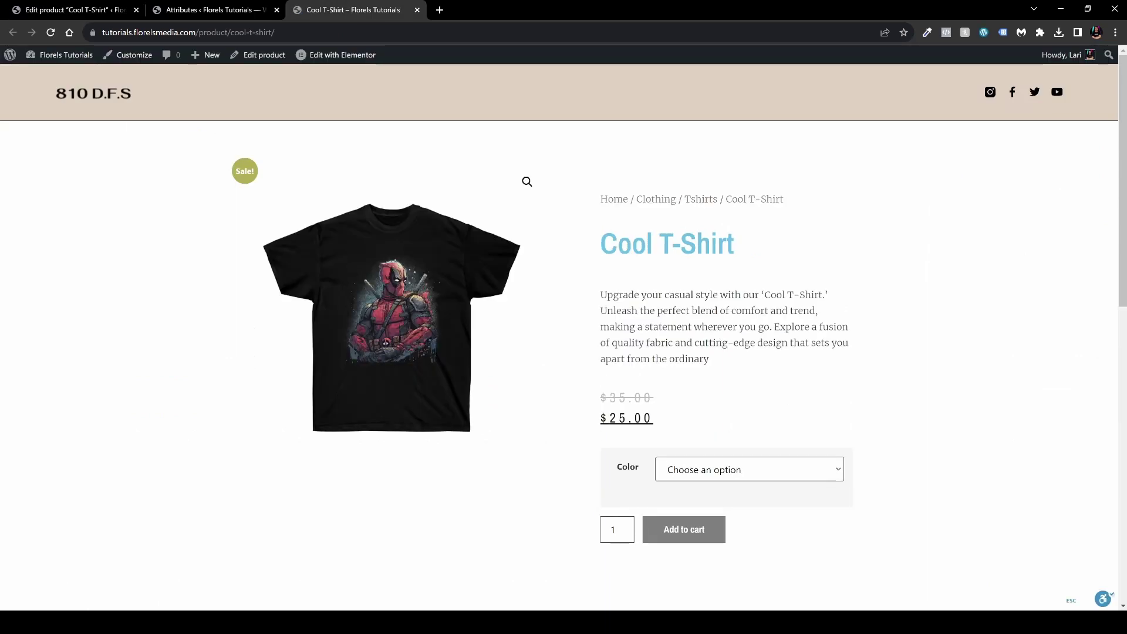
pyautogui.scroll(-1, 747, 356)
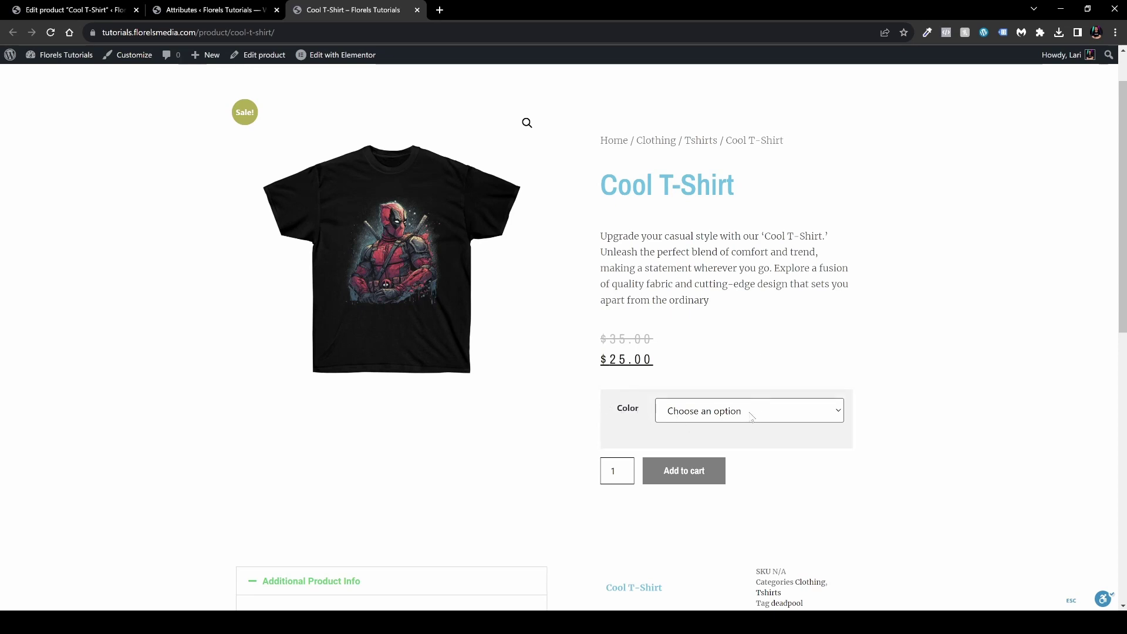
pyautogui.click(671, 415)
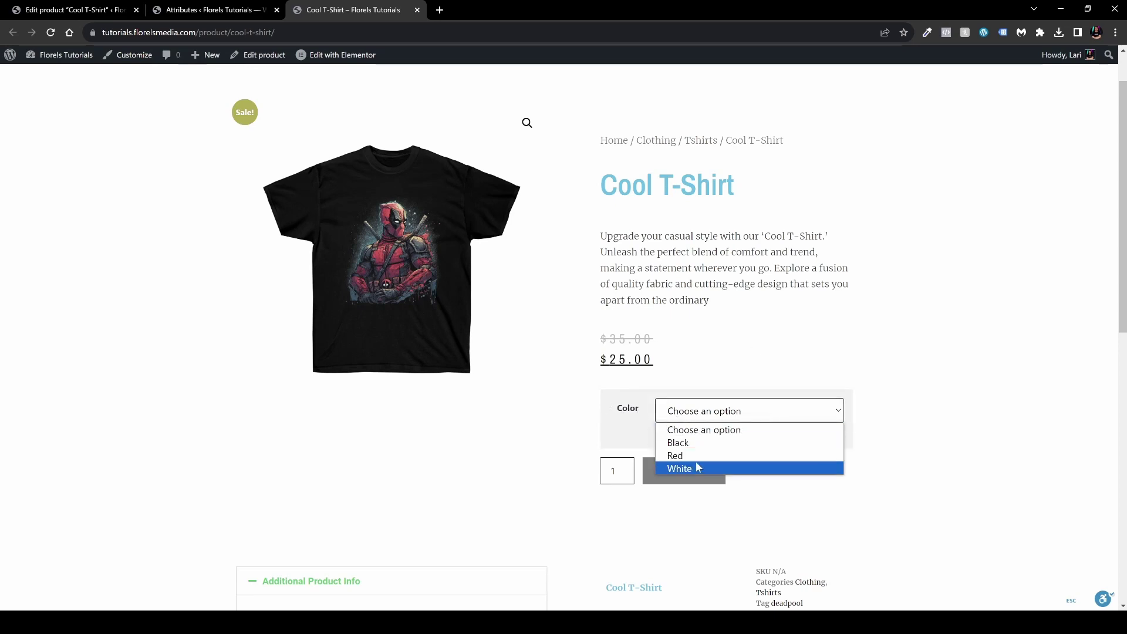
pyautogui.click(877, 407)
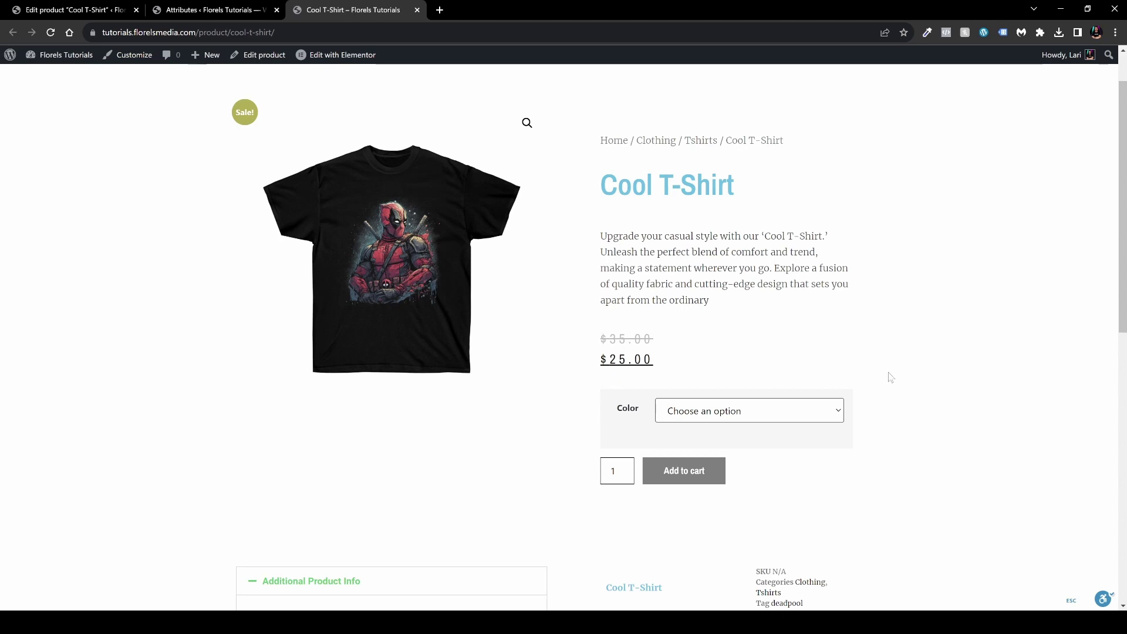
# Return to the product editor and add the existing Size attribute to the product.
pyautogui.click(68, 14)
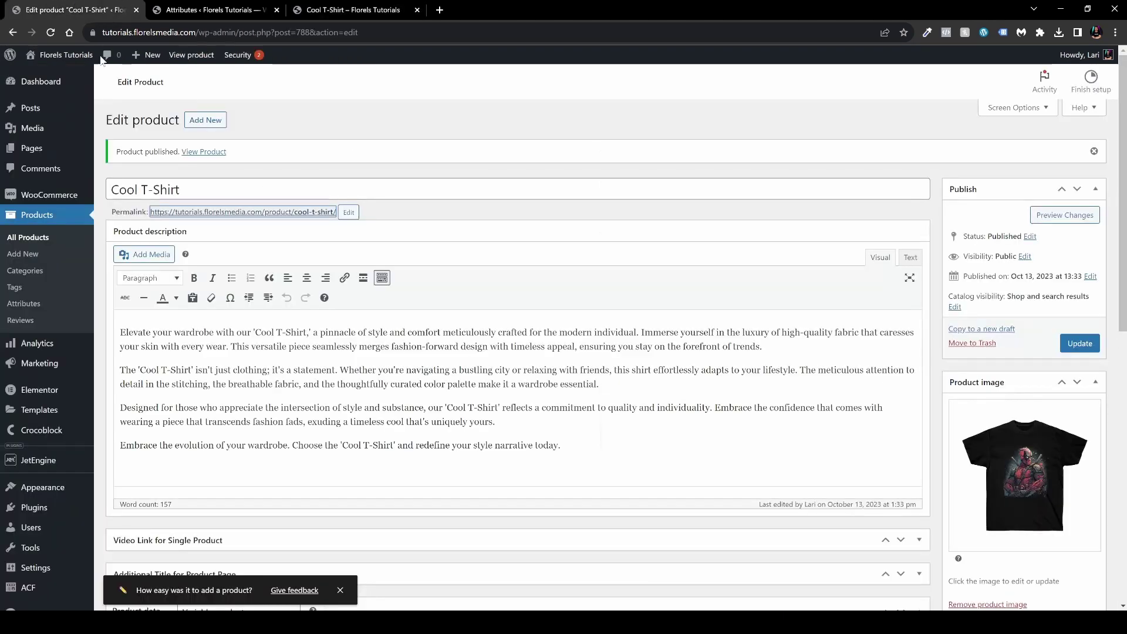
pyautogui.scroll(-10, 376, 223)
pyautogui.click(375, 213)
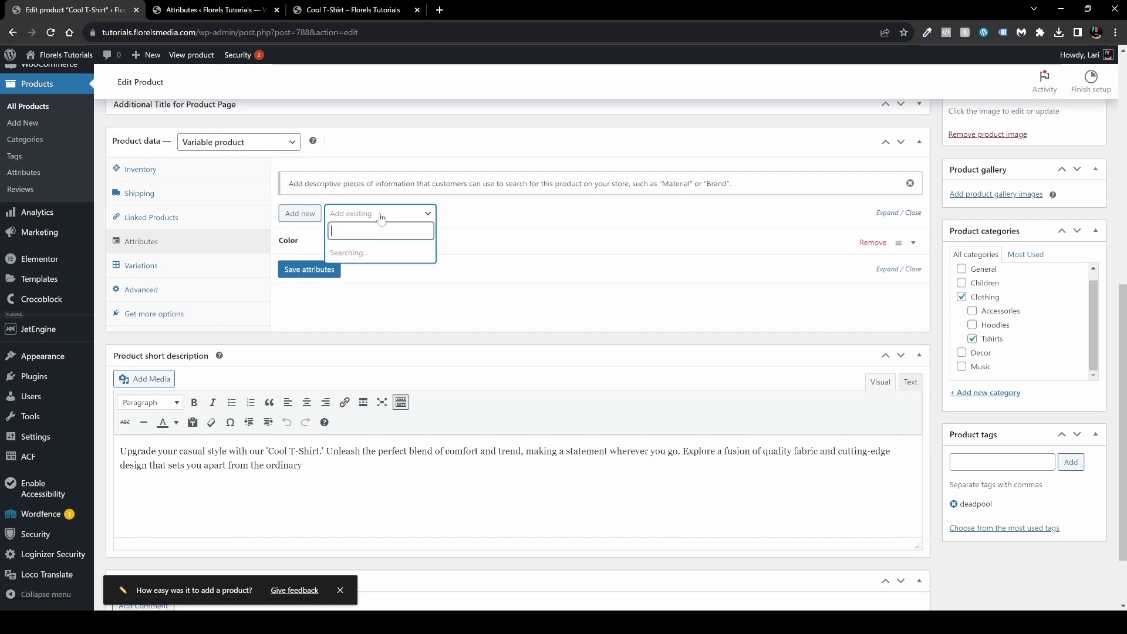
pyautogui.click(361, 273)
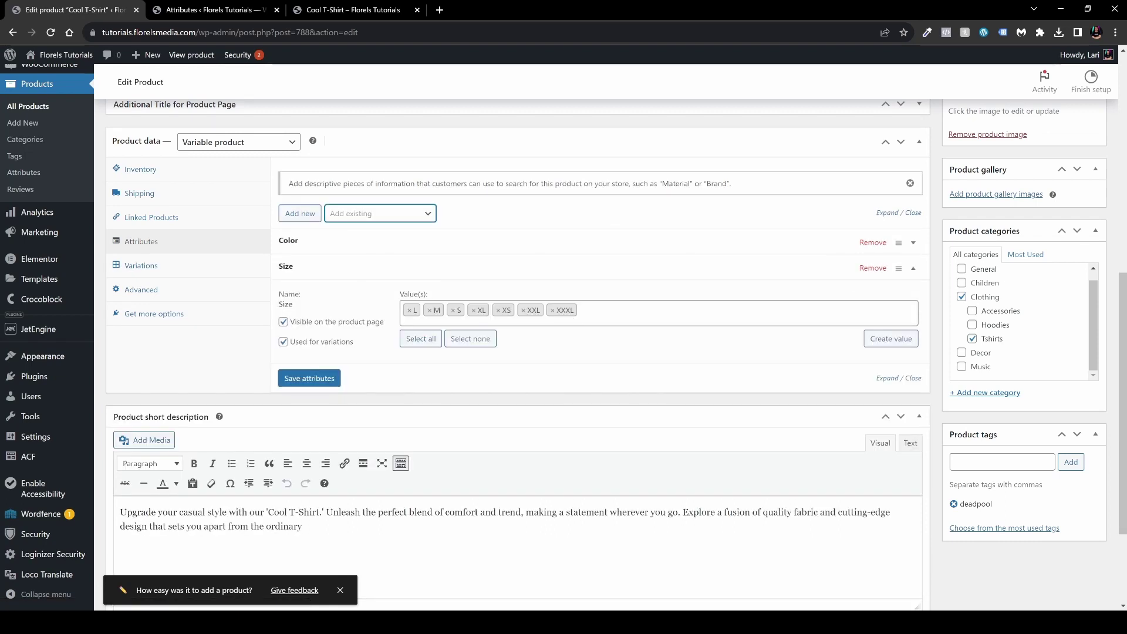
# Remove XL, XS, XXL and XXXL from the Size values and save the attributes.
pyautogui.click(473, 311)
pyautogui.click(473, 311)
pyautogui.click(473, 311)
pyautogui.click(473, 311)
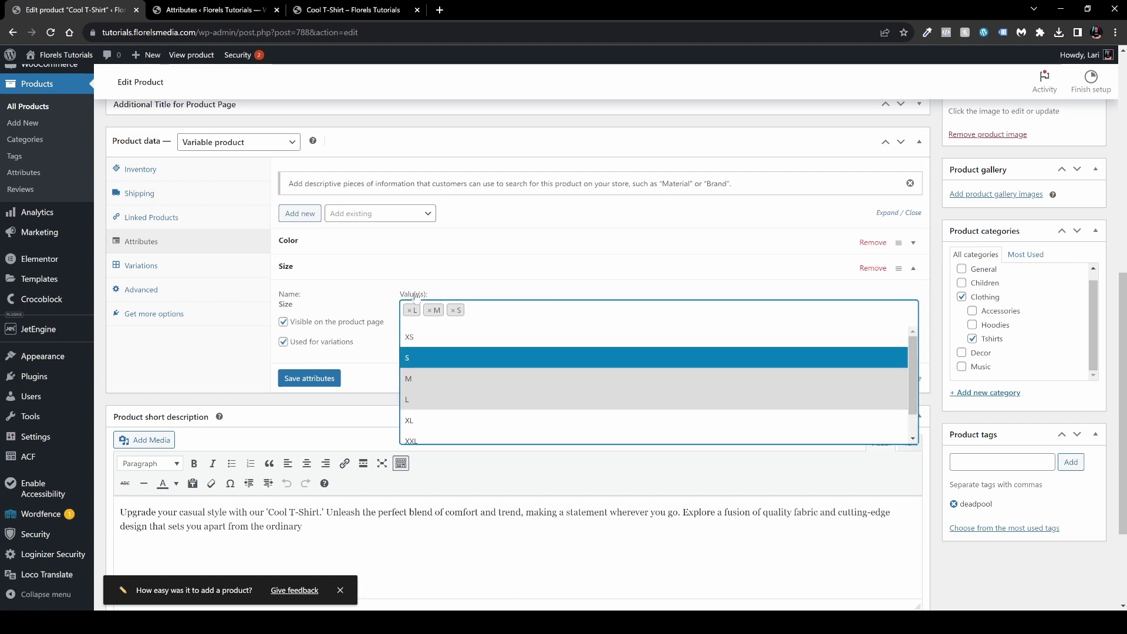
pyautogui.click(384, 292)
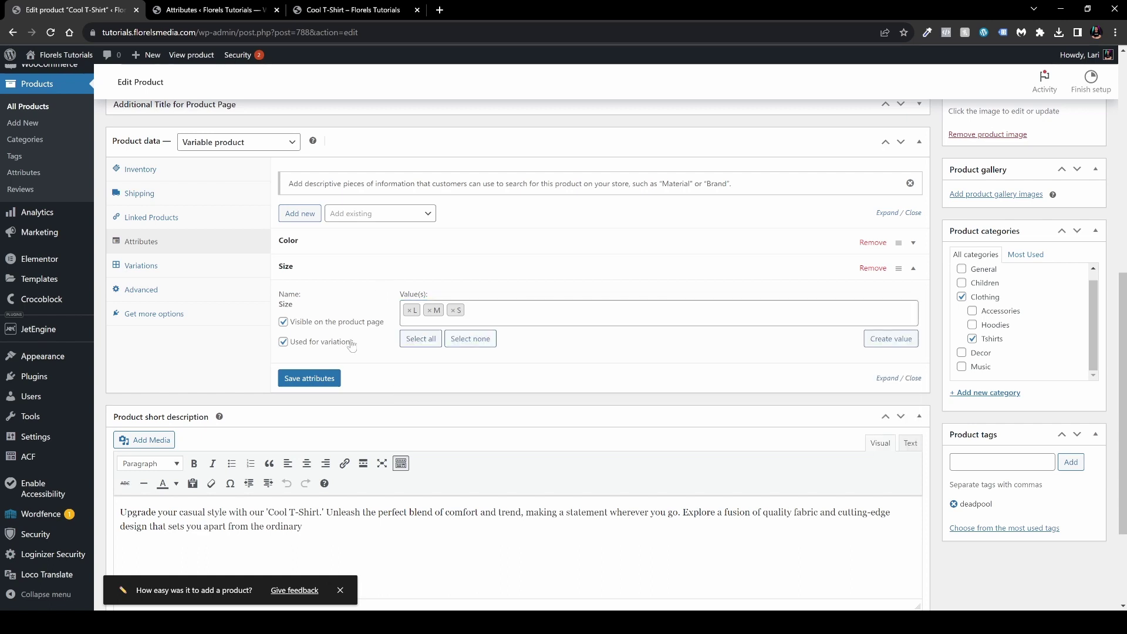
pyautogui.click(332, 380)
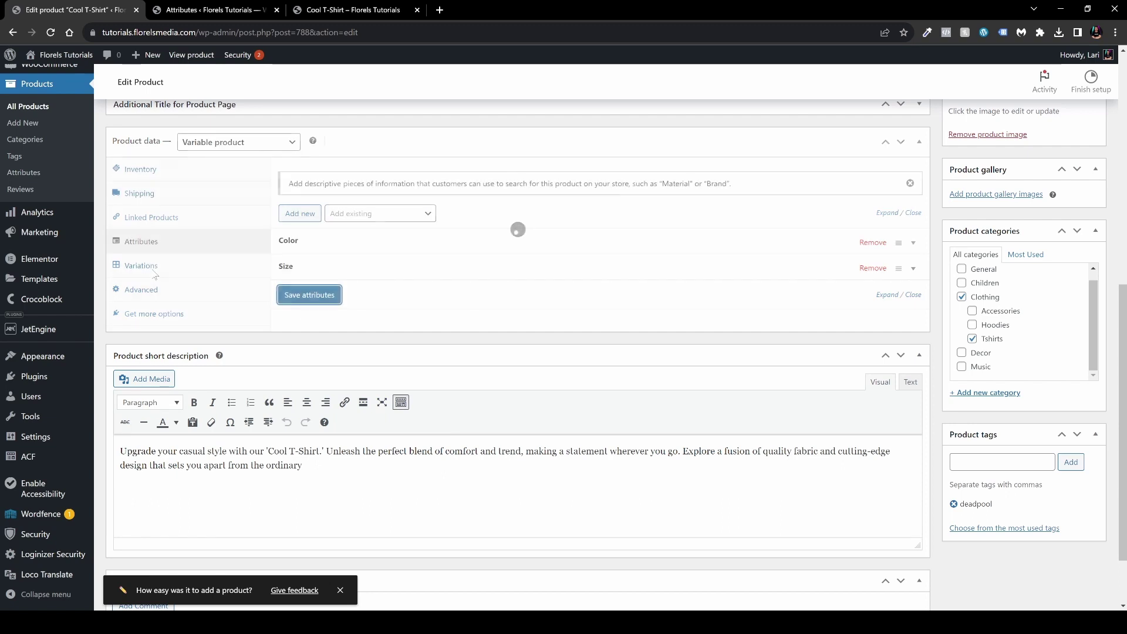
# Assign size S to the Black variation, M to the Red variation and L to the White variation.
pyautogui.click(155, 274)
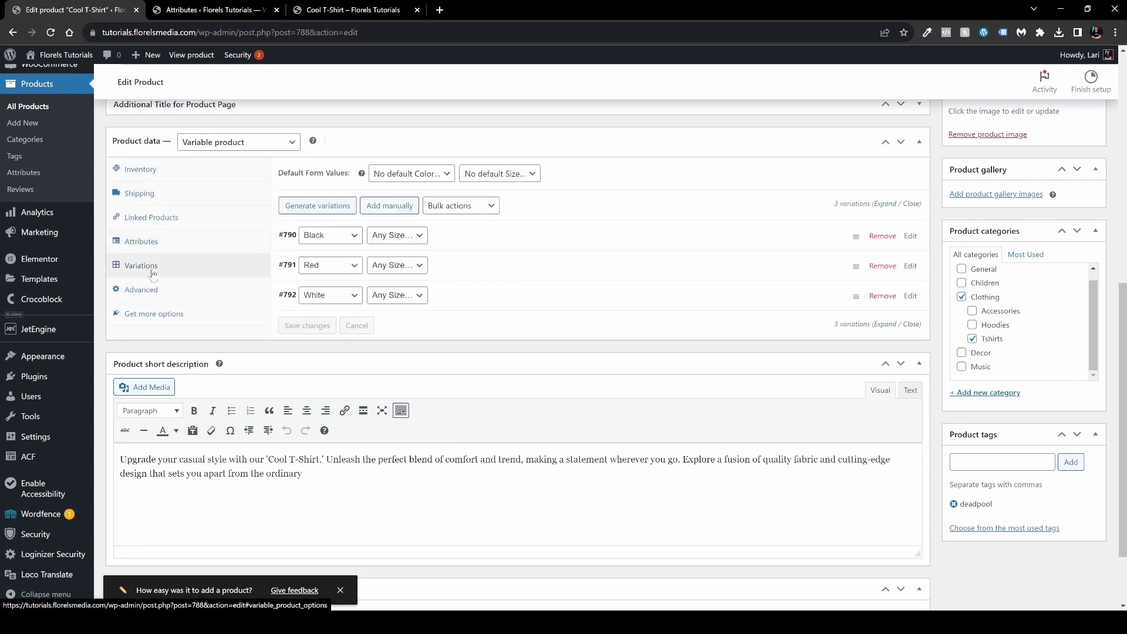
pyautogui.click(401, 236)
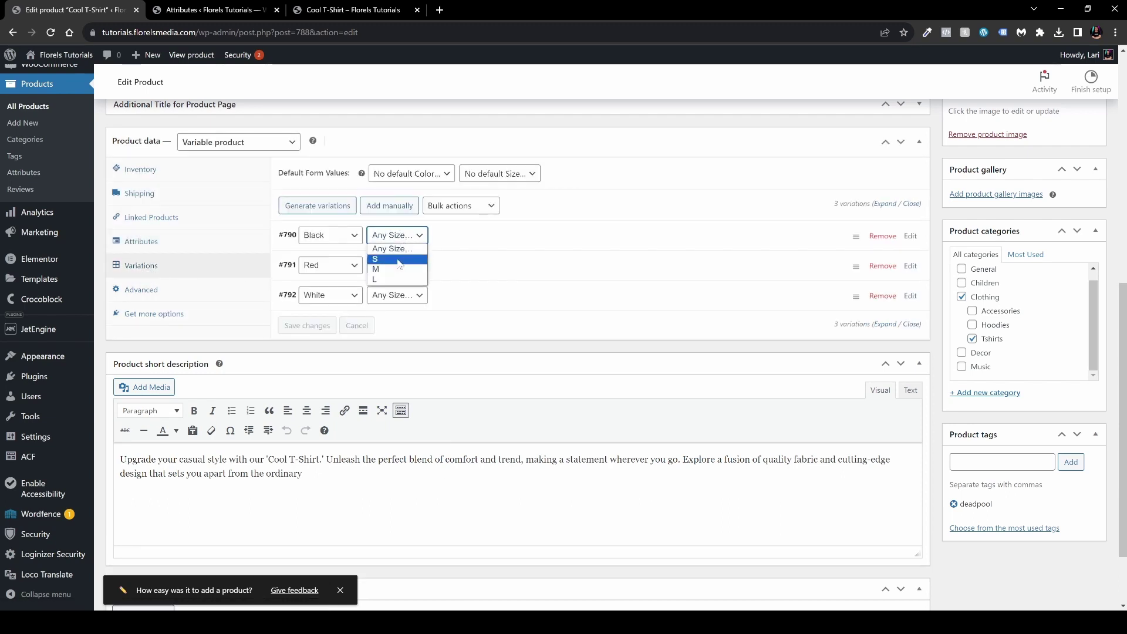
pyautogui.click(398, 259)
pyautogui.click(397, 265)
pyautogui.click(398, 299)
pyautogui.click(398, 295)
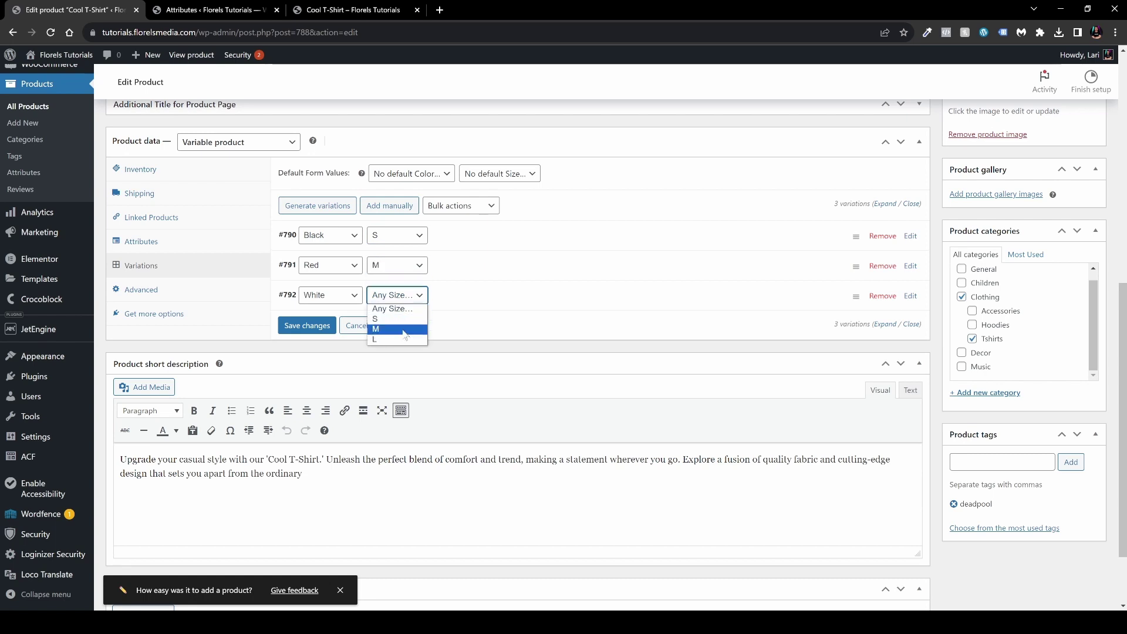
pyautogui.click(399, 340)
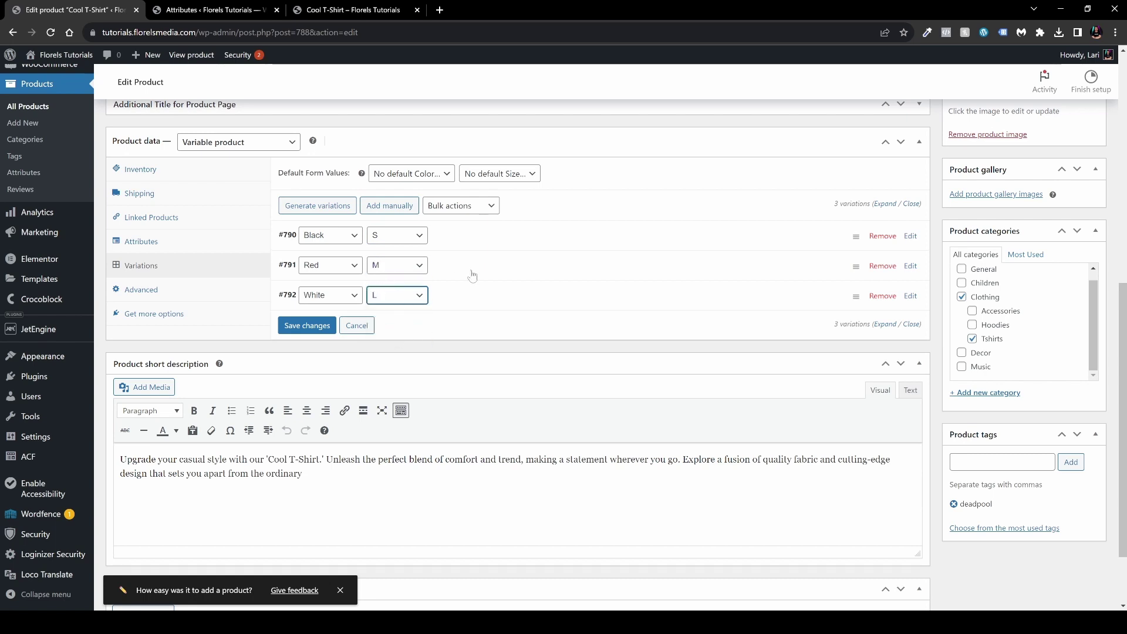
# Change the size of both the Red and White variations to S.
pyautogui.click(394, 267)
pyautogui.click(405, 288)
pyautogui.click(397, 295)
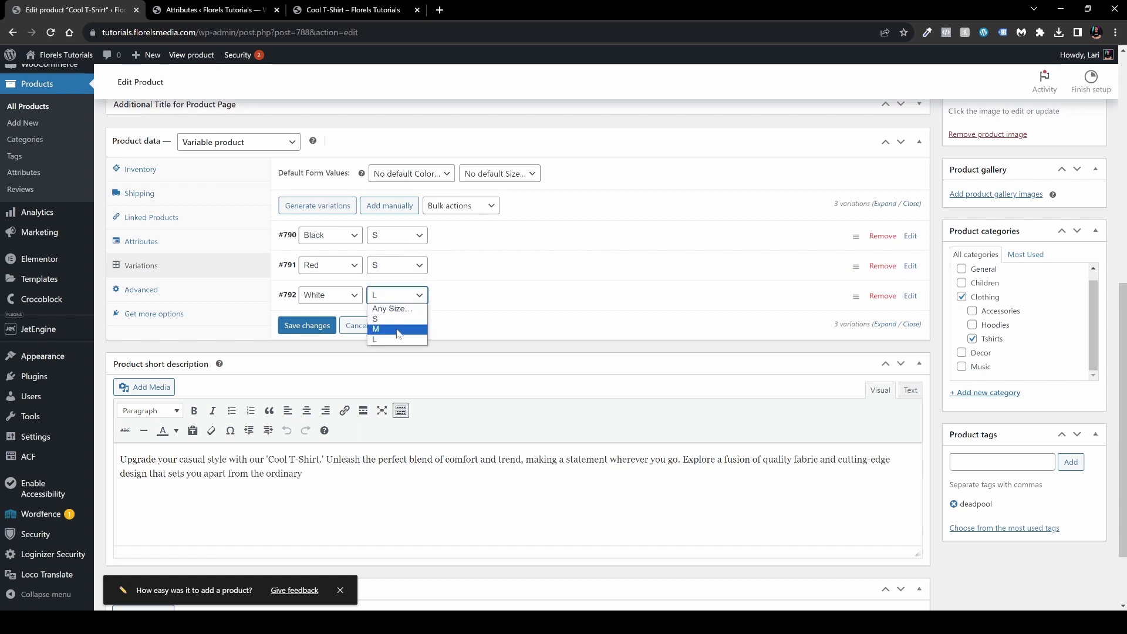
pyautogui.click(396, 318)
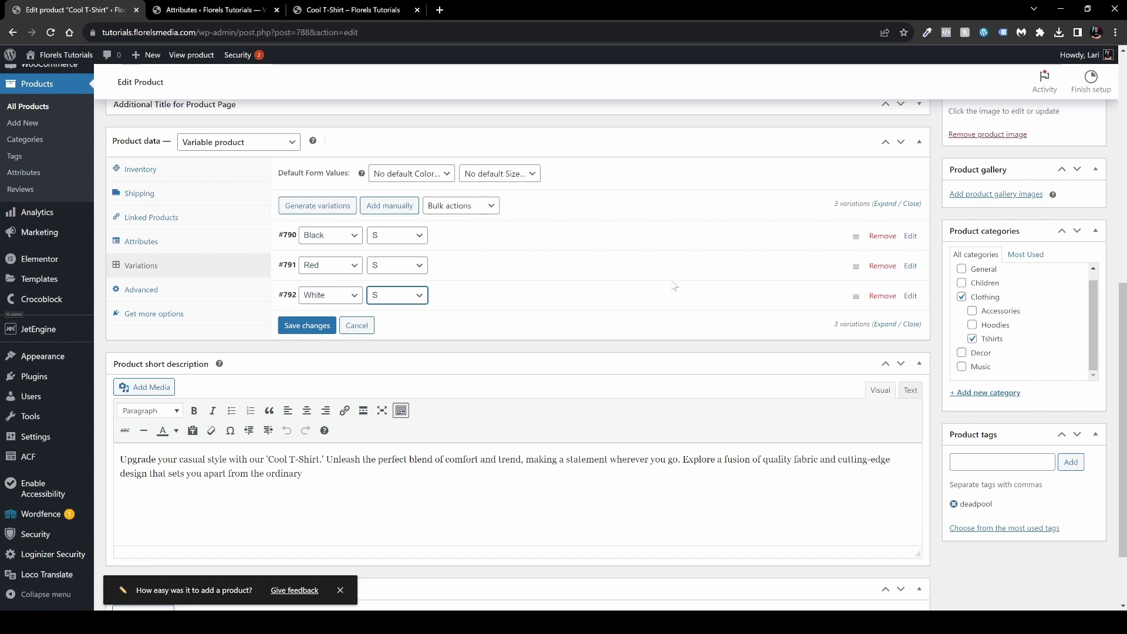
# Remove the existing Black, Red and White variations from the product.
pyautogui.click(882, 235)
pyautogui.click(621, 100)
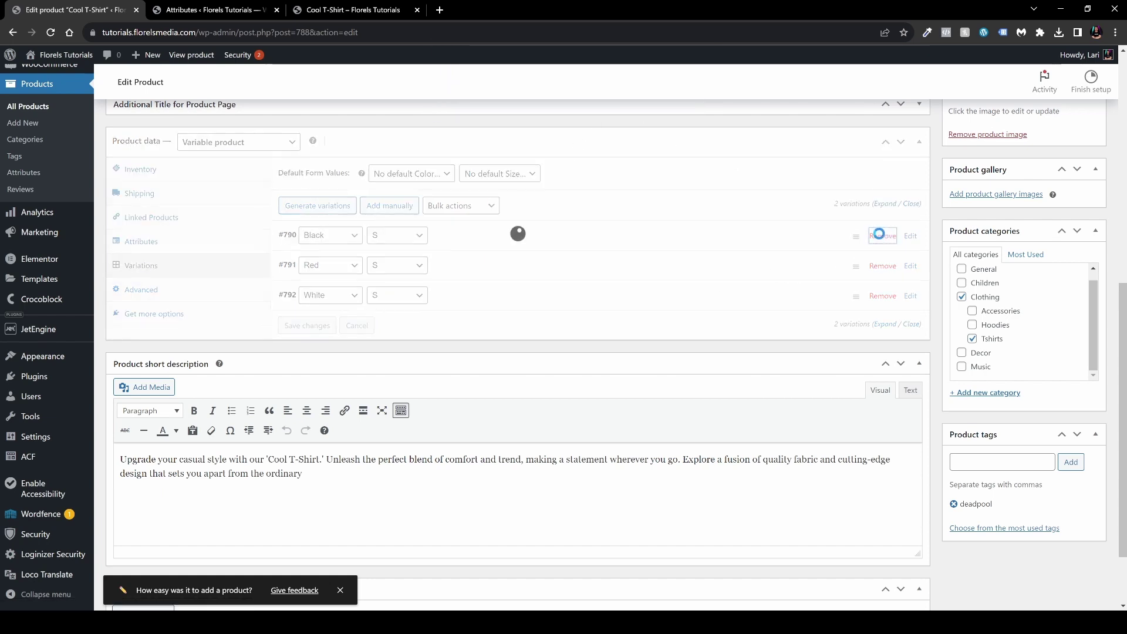
pyautogui.click(620, 100)
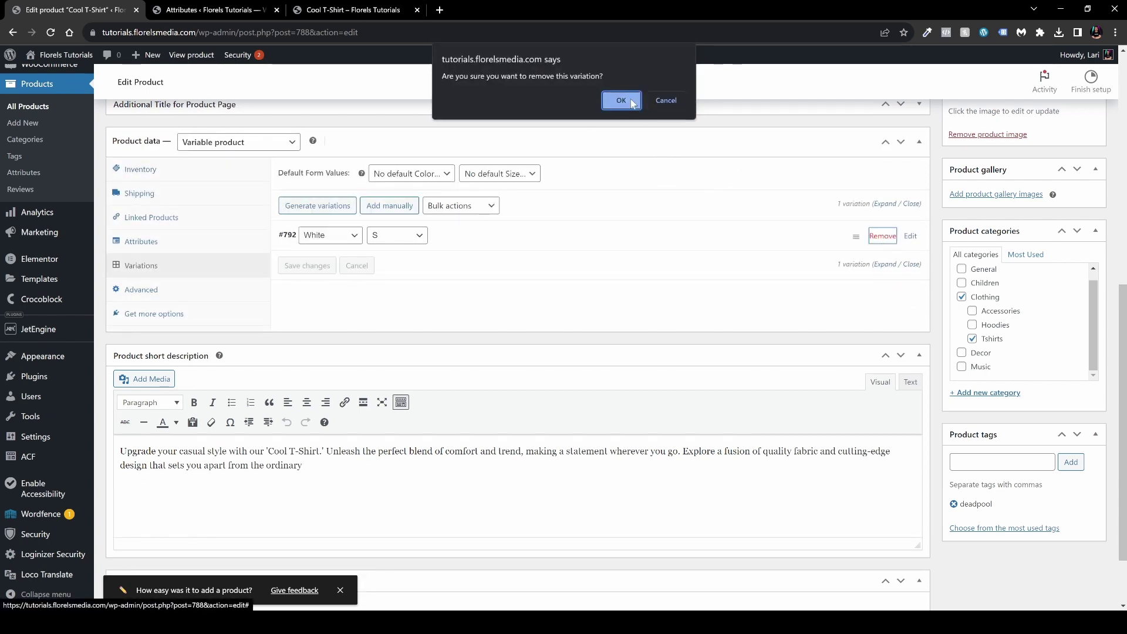
pyautogui.click(620, 100)
# Generate variations for every Color and Size combination and add a price of $35 to all unpriced ones.
pyautogui.click(350, 175)
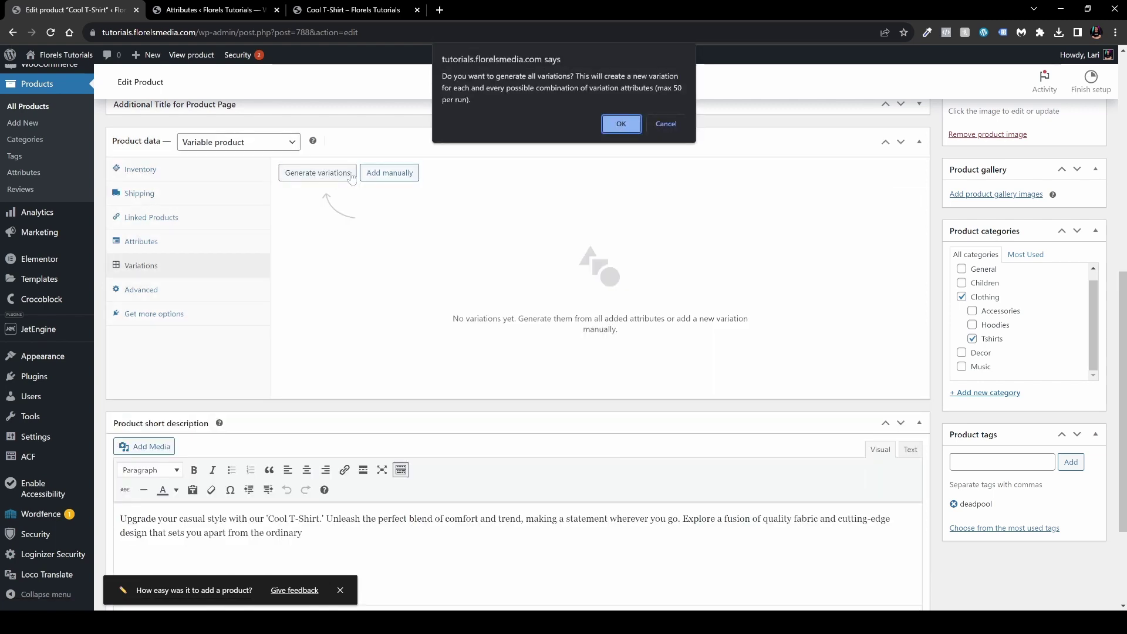
pyautogui.click(619, 125)
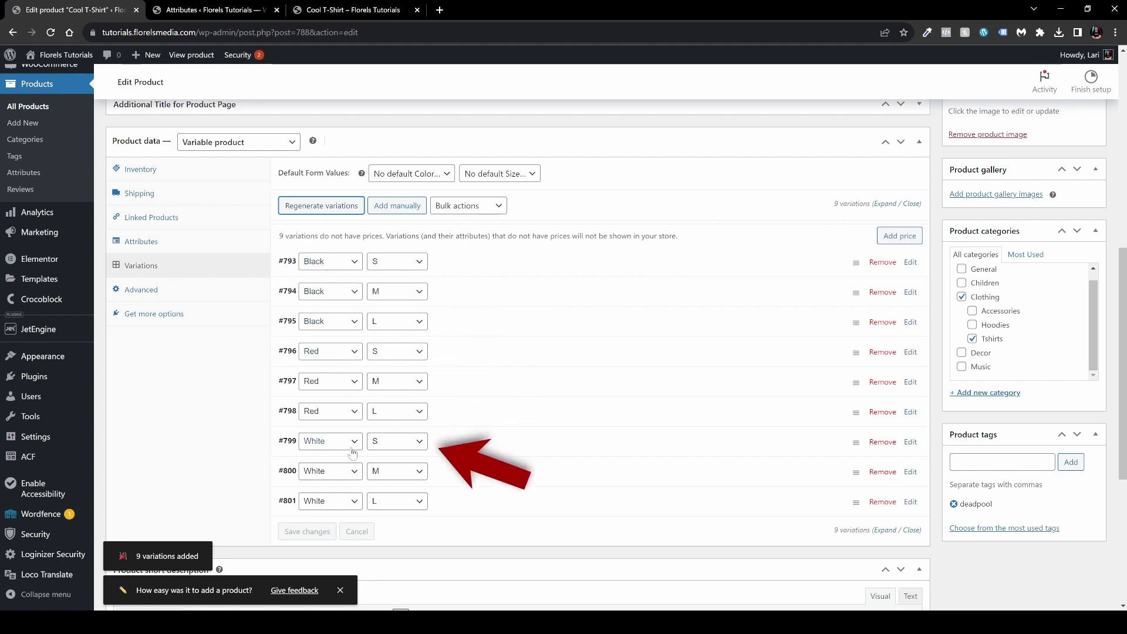
pyautogui.click(893, 236)
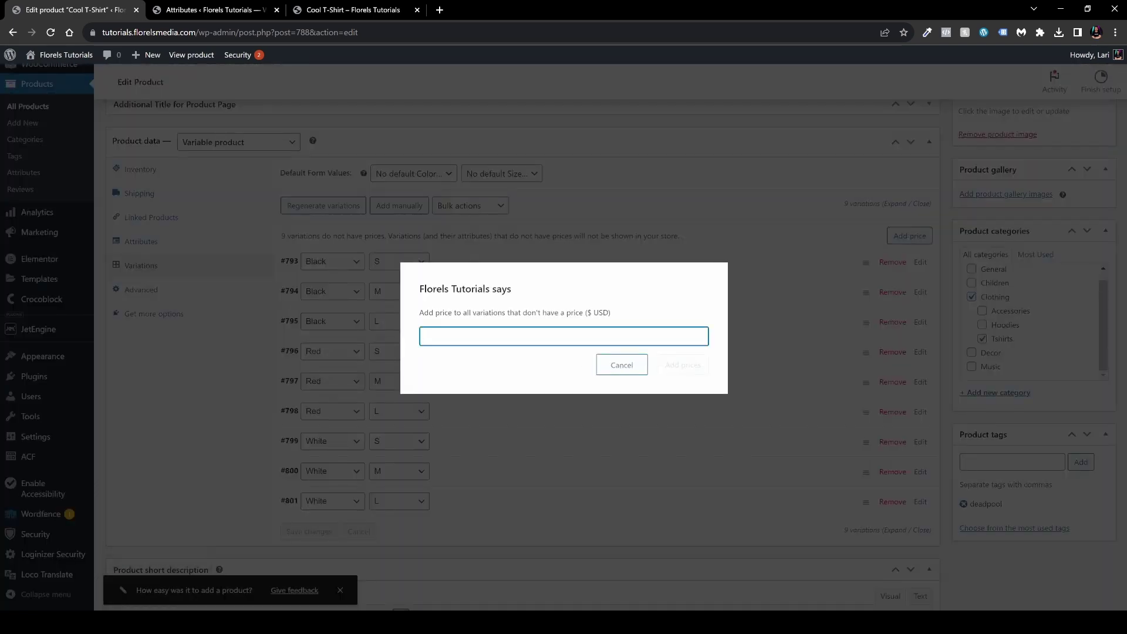
pyautogui.write('20')
pyautogui.click(682, 364)
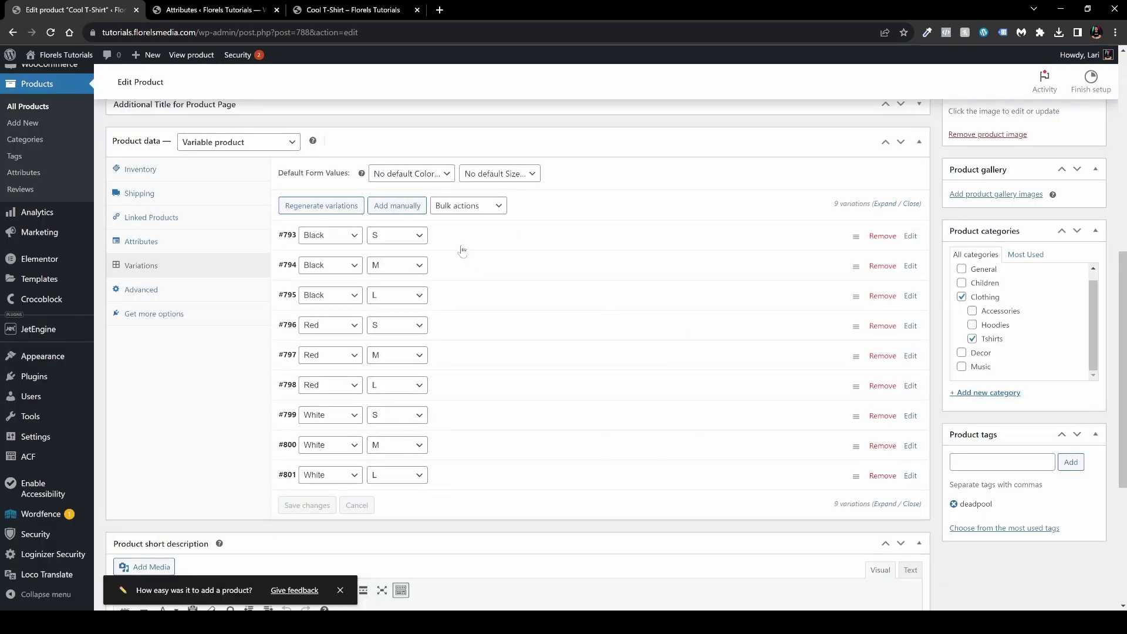
# Examine the details and regular prices of several generated Black and Red variations, collapsing each one again.
pyautogui.click(467, 242)
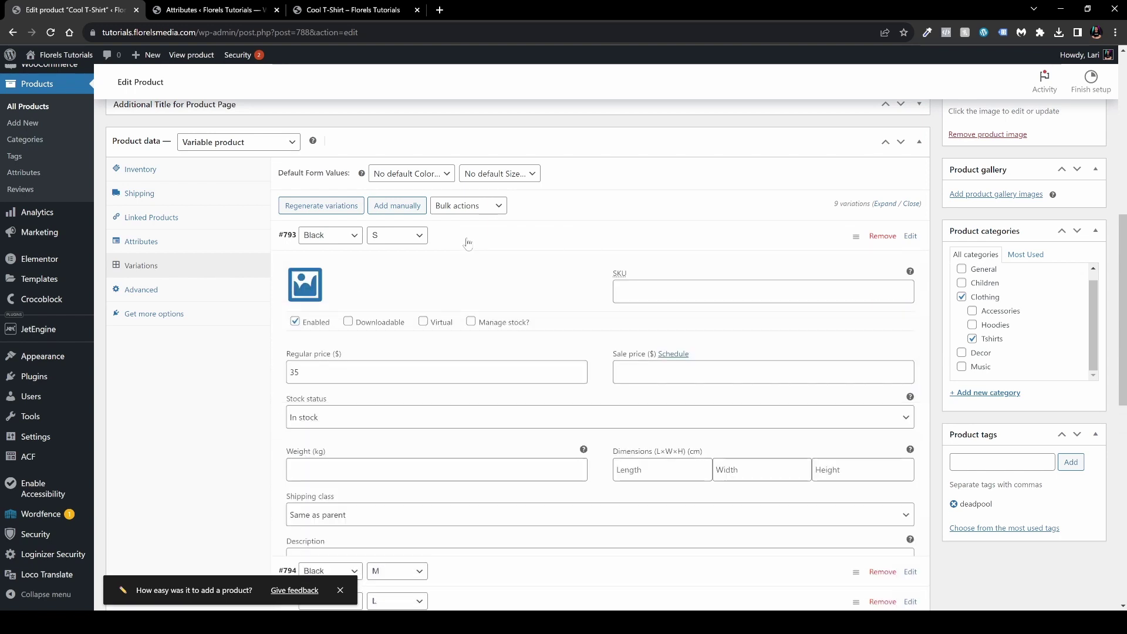
pyautogui.click(467, 242)
pyautogui.click(478, 271)
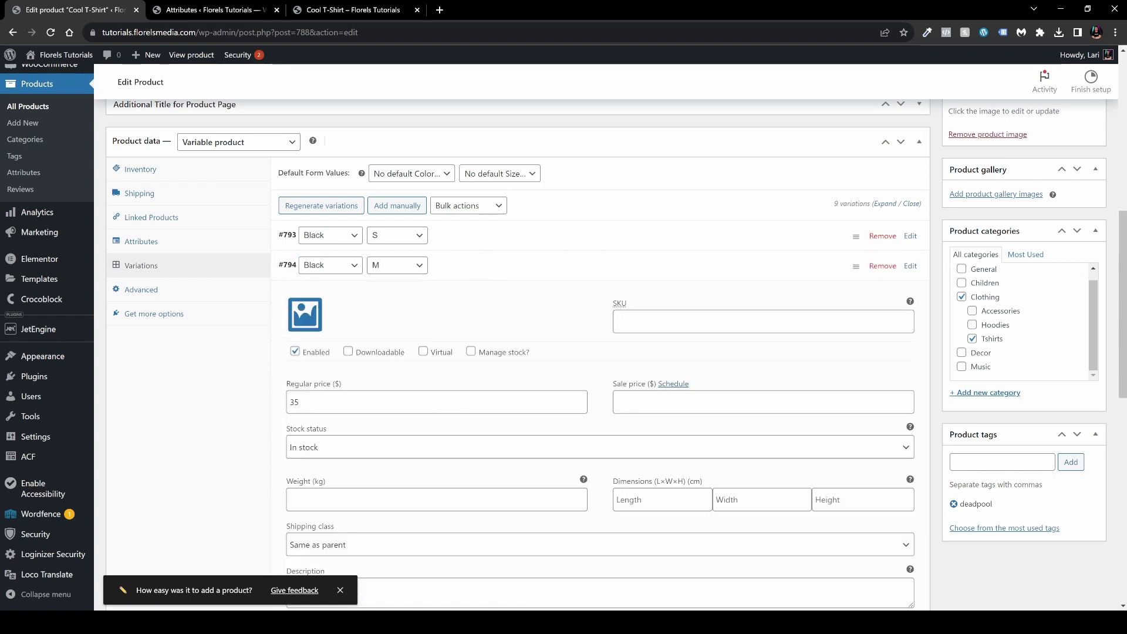
pyautogui.click(461, 268)
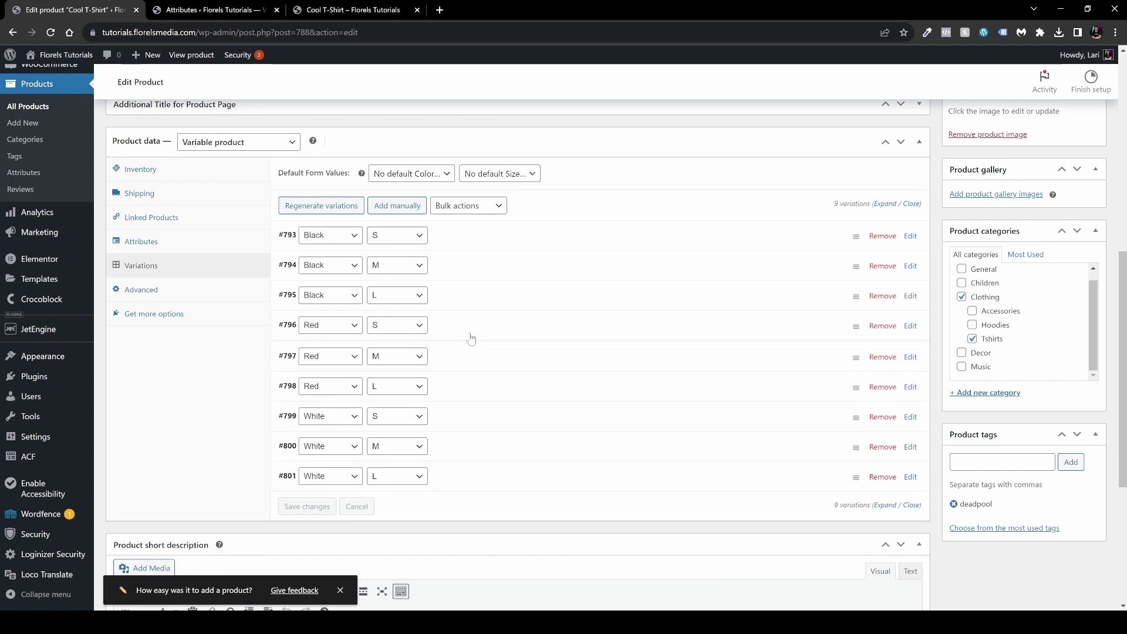
pyautogui.click(471, 337)
pyautogui.click(472, 338)
pyautogui.click(474, 339)
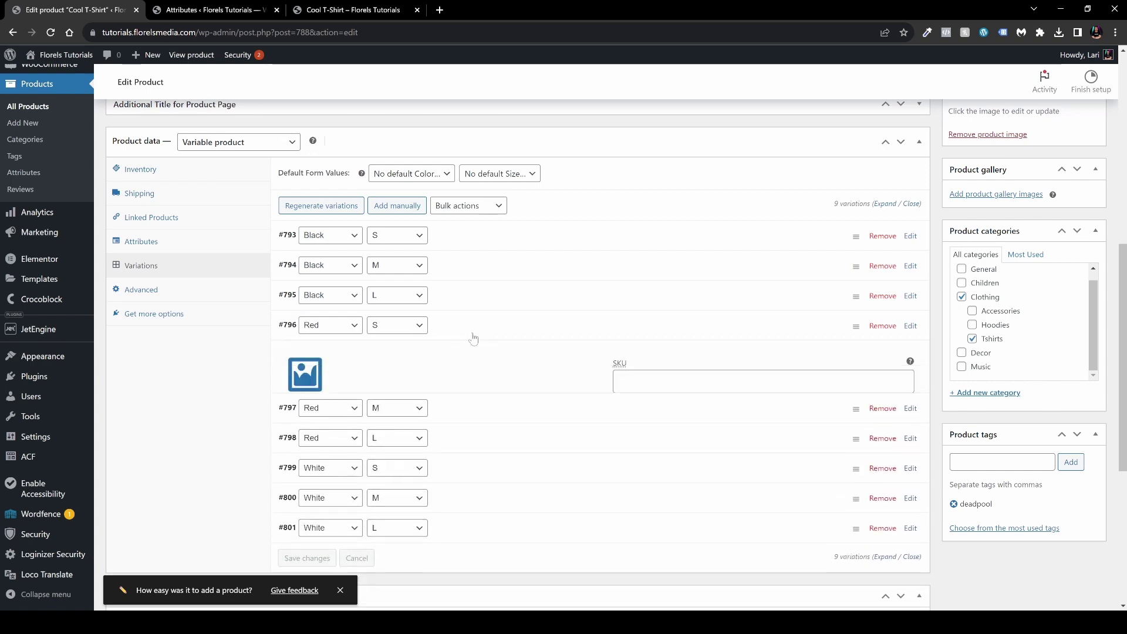
pyautogui.click(475, 337)
pyautogui.click(467, 365)
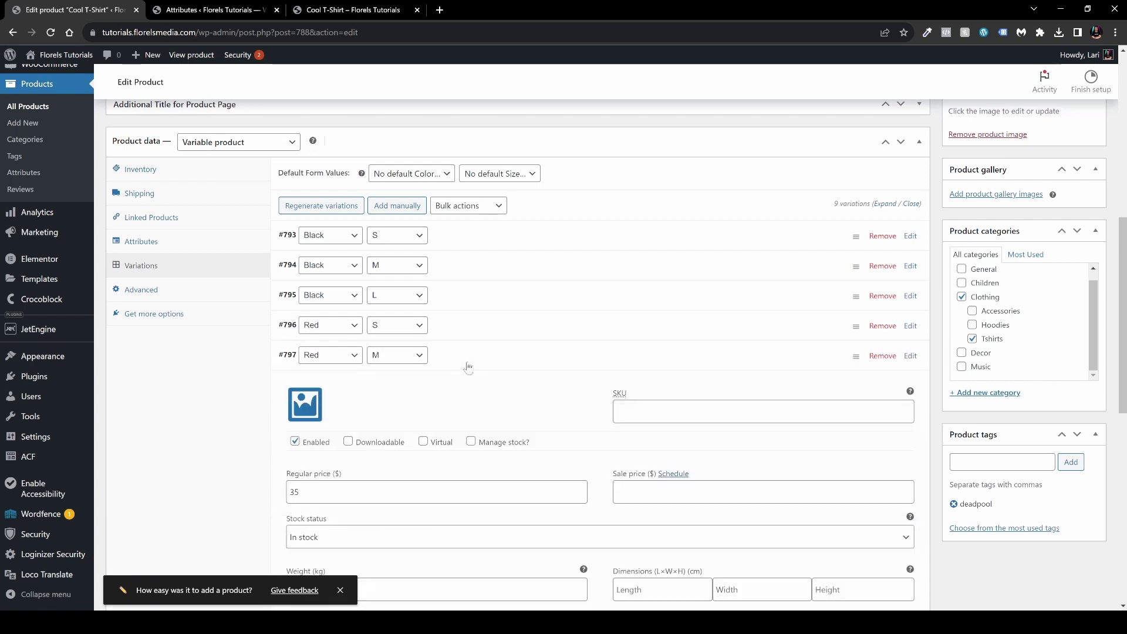
pyautogui.click(468, 367)
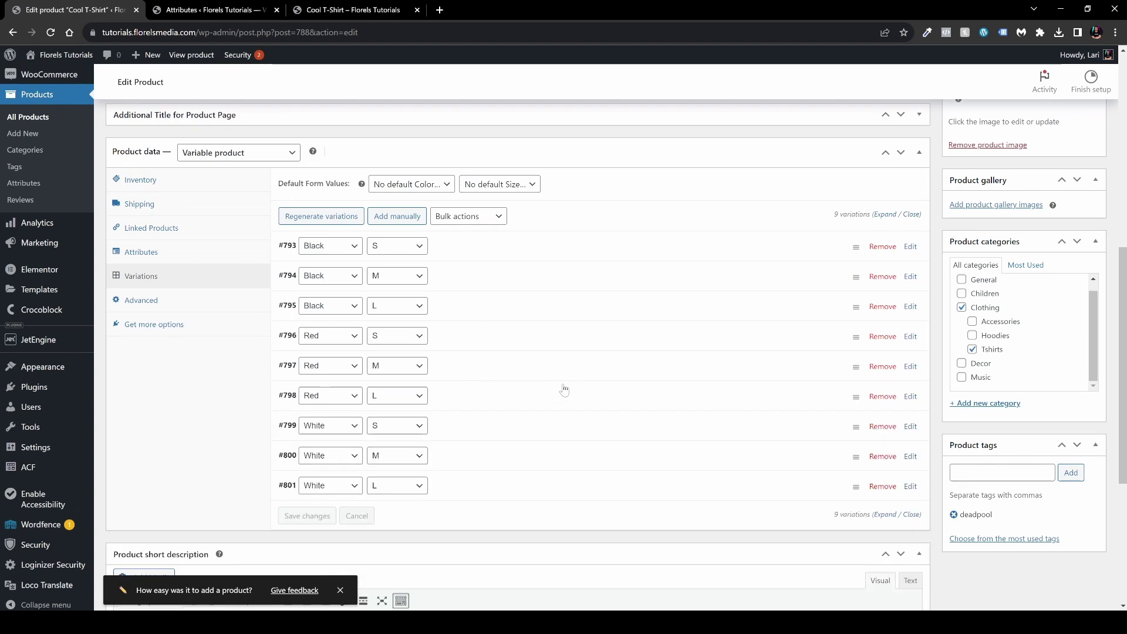
# Update the product and reload its published Cool T-Shirt page.
pyautogui.scroll(8, 563, 385)
pyautogui.click(1088, 345)
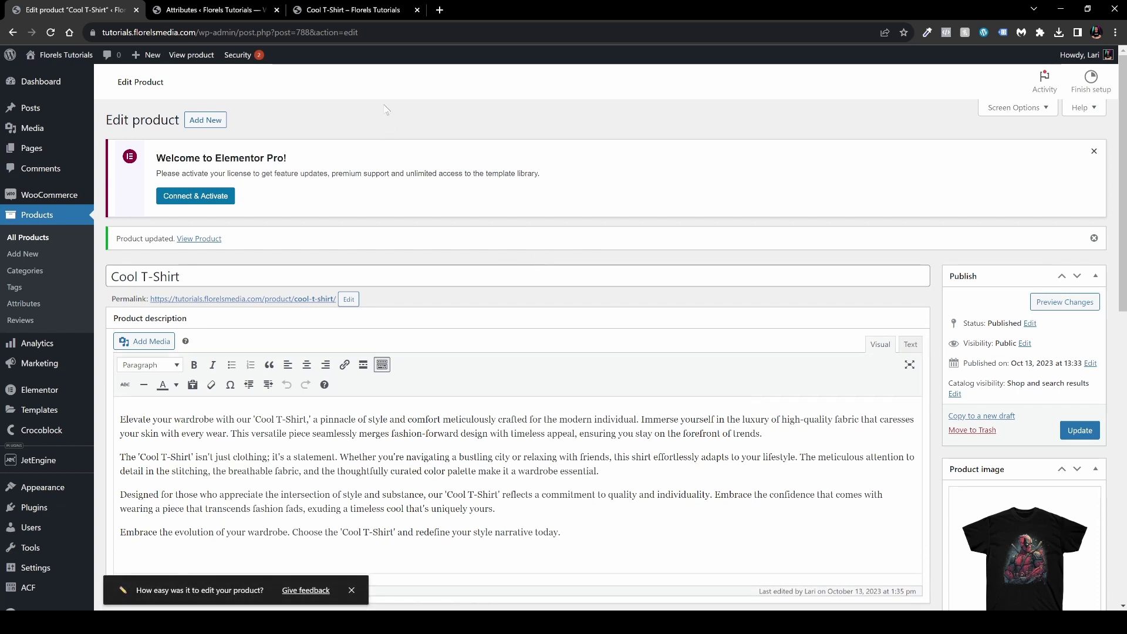
pyautogui.click(352, 10)
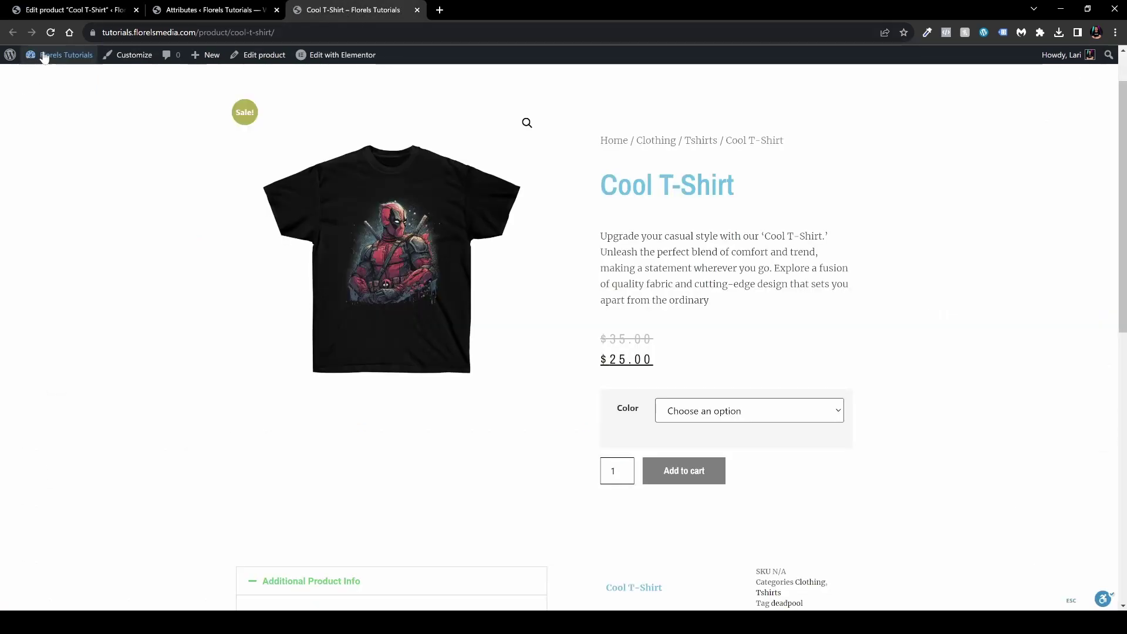
pyautogui.click(51, 32)
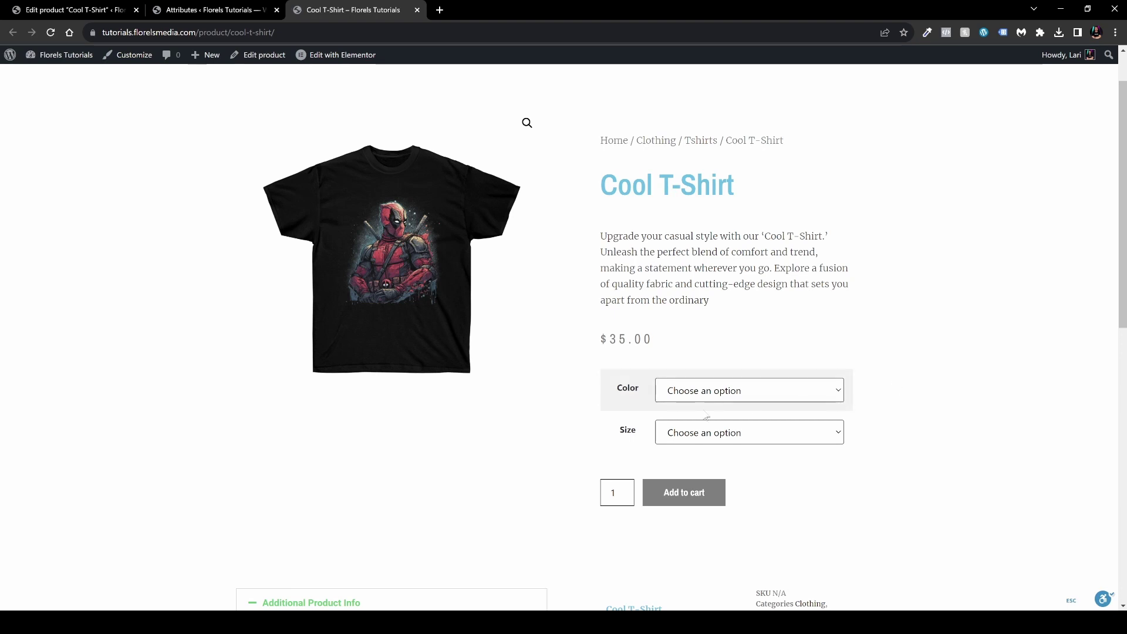
# Choose Color Black and Size M on the product page and check the price for that combination.
pyautogui.click(827, 390)
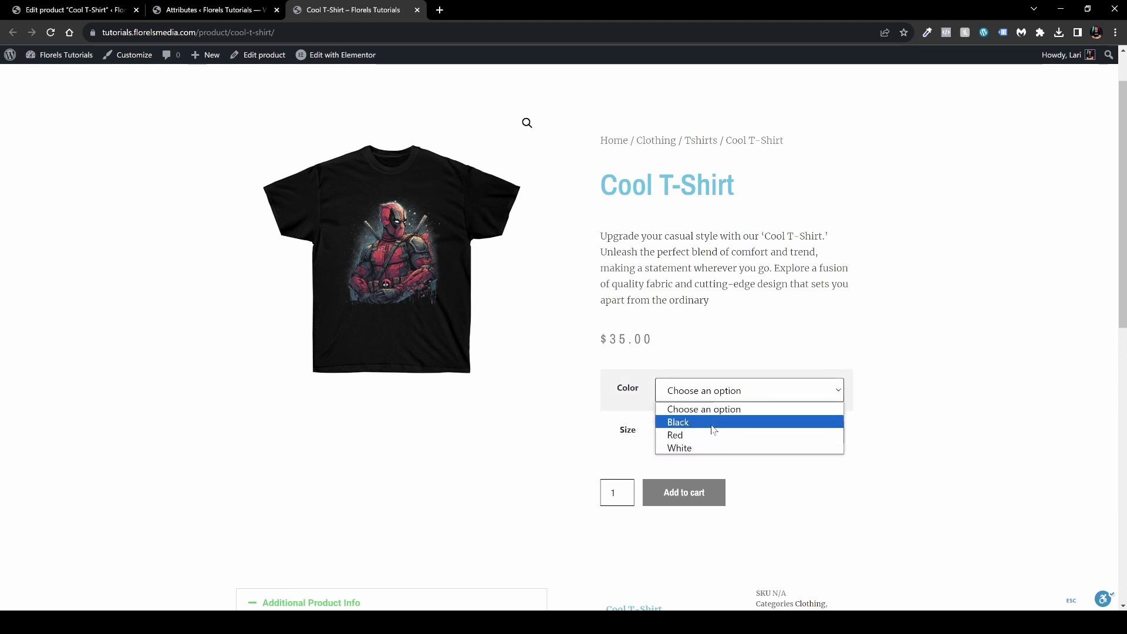
pyautogui.click(712, 423)
pyautogui.click(721, 434)
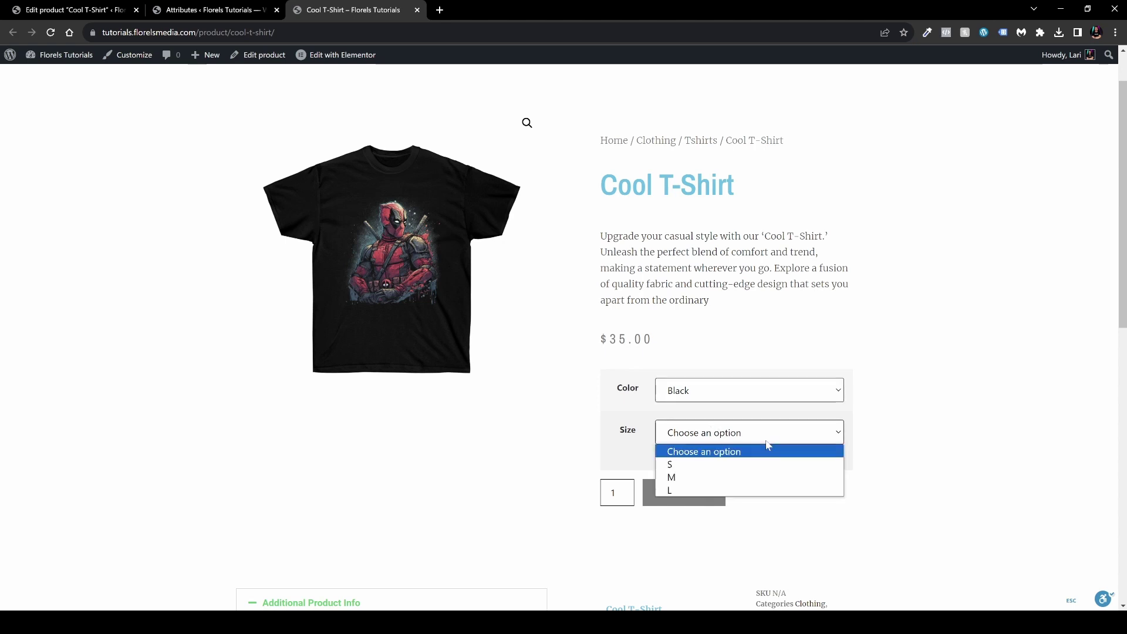
pyautogui.click(738, 477)
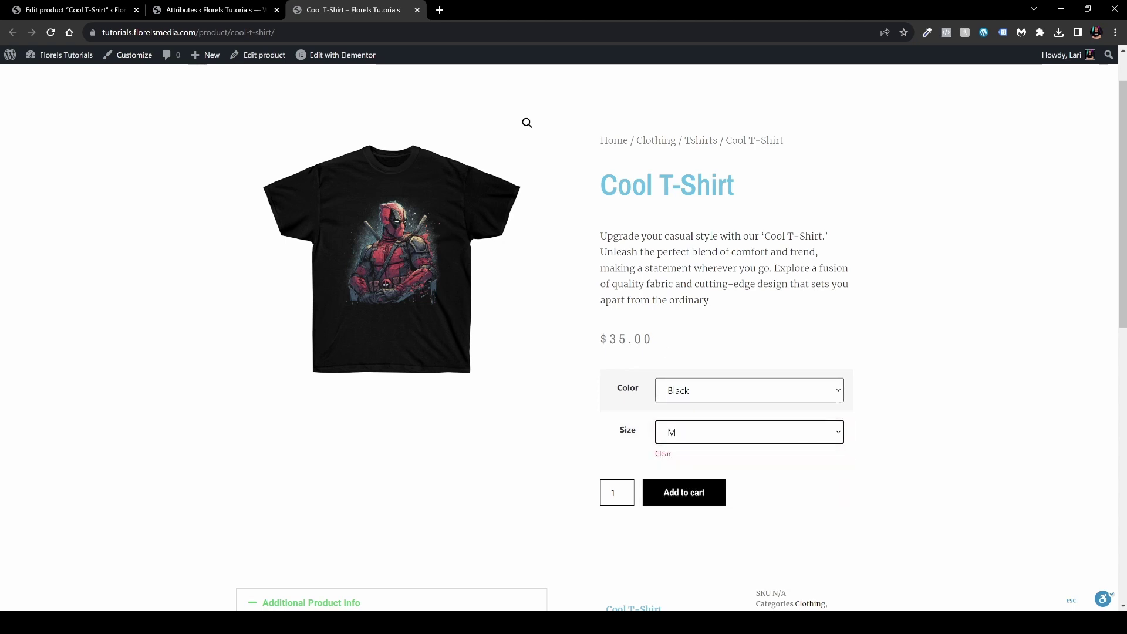
pyautogui.moveTo(609, 339); pyautogui.dragTo(629, 339)
pyautogui.click(707, 344)
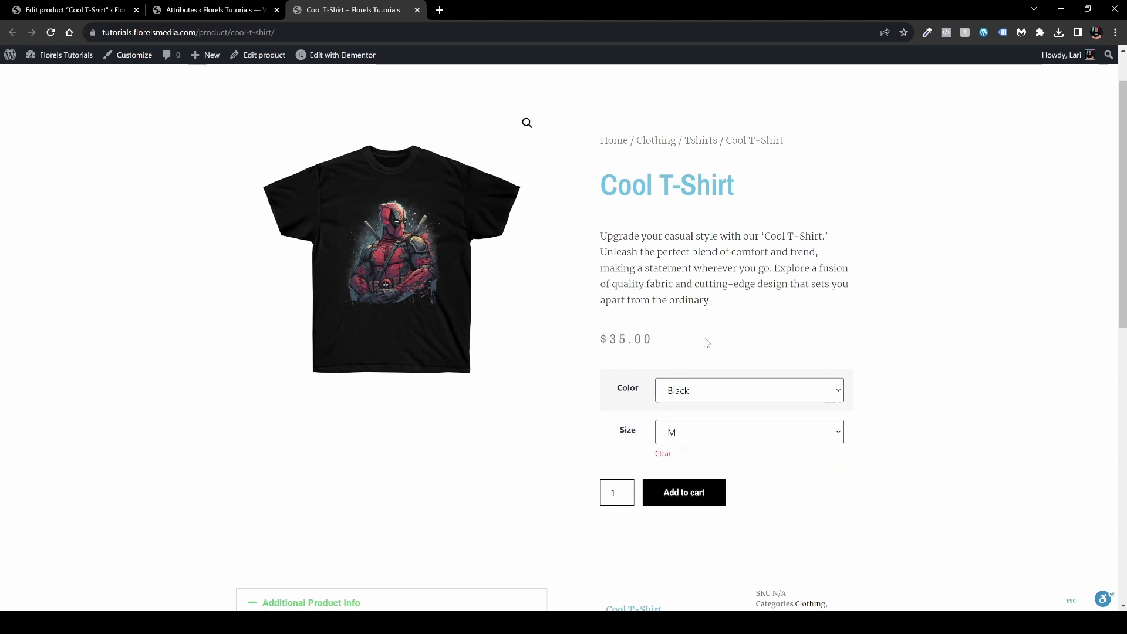